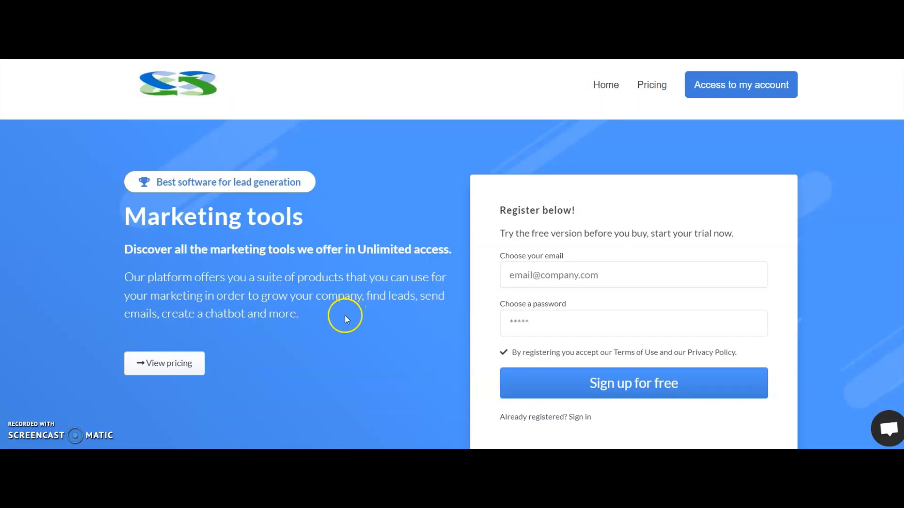
# Look through the landing page's overview of the marketing tools in the suite and its benefits.
pyautogui.scroll(-10, 345, 318)
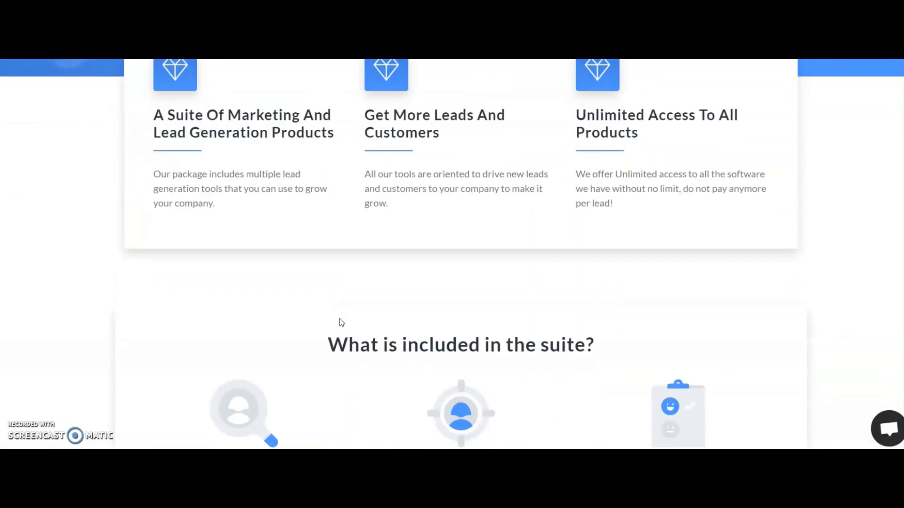
pyautogui.scroll(-10, 342, 322)
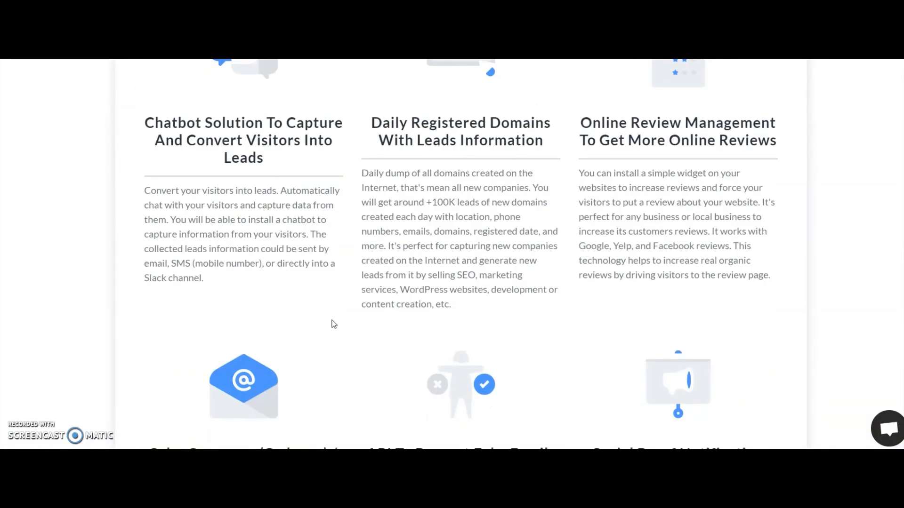
pyautogui.scroll(-5, 333, 325)
pyautogui.scroll(-12, 322, 327)
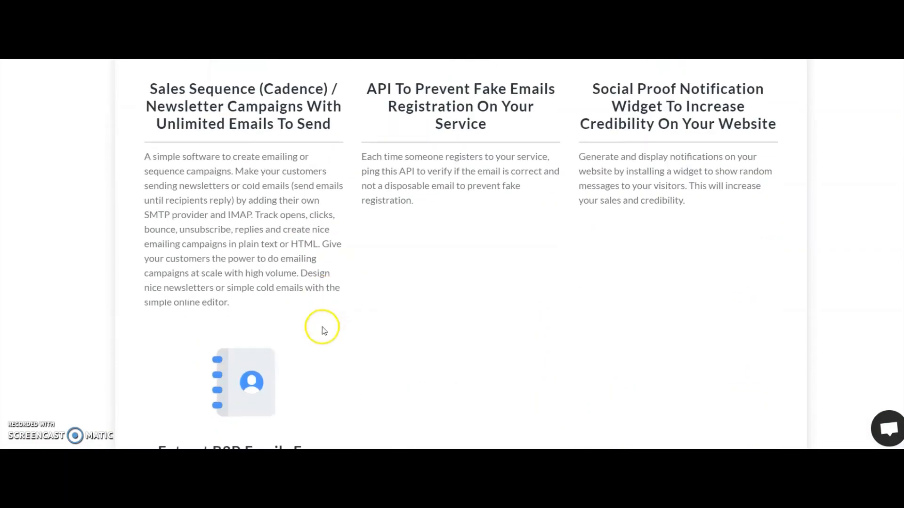
pyautogui.scroll(-5, 320, 328)
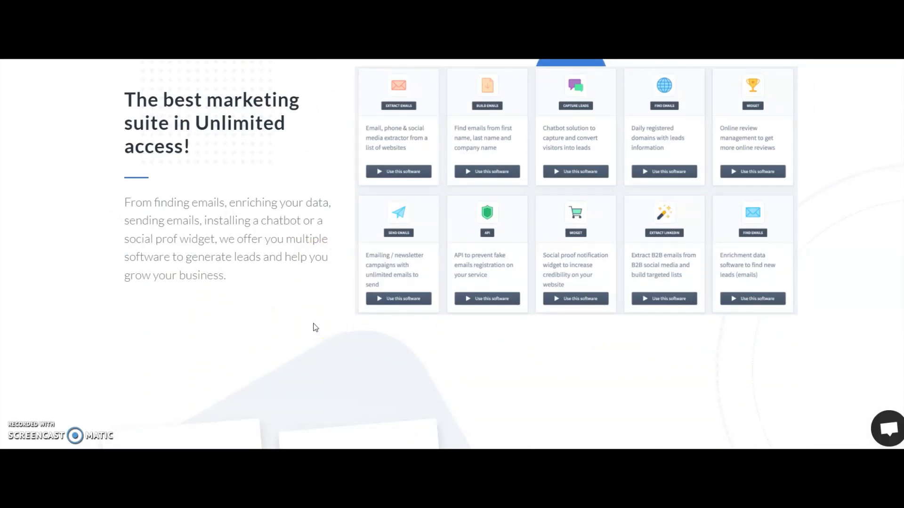
pyautogui.scroll(-10, 316, 328)
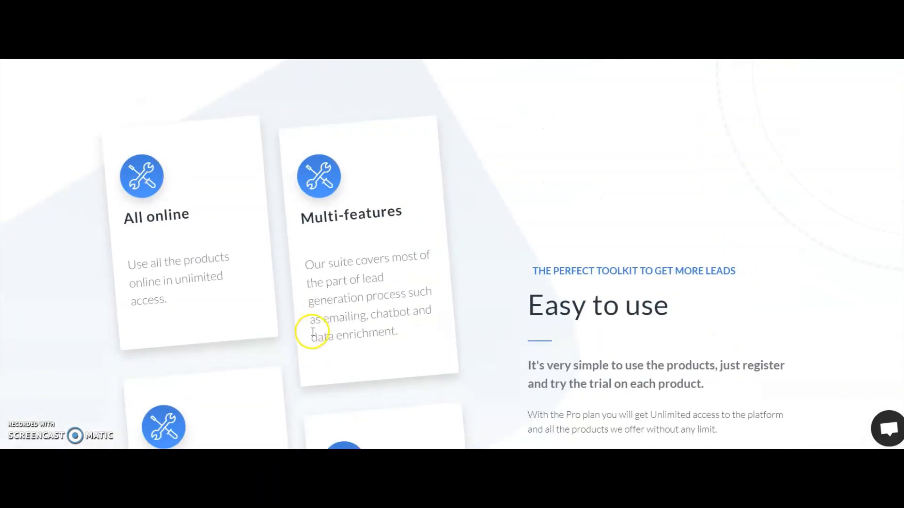
pyautogui.scroll(-4, 320, 353)
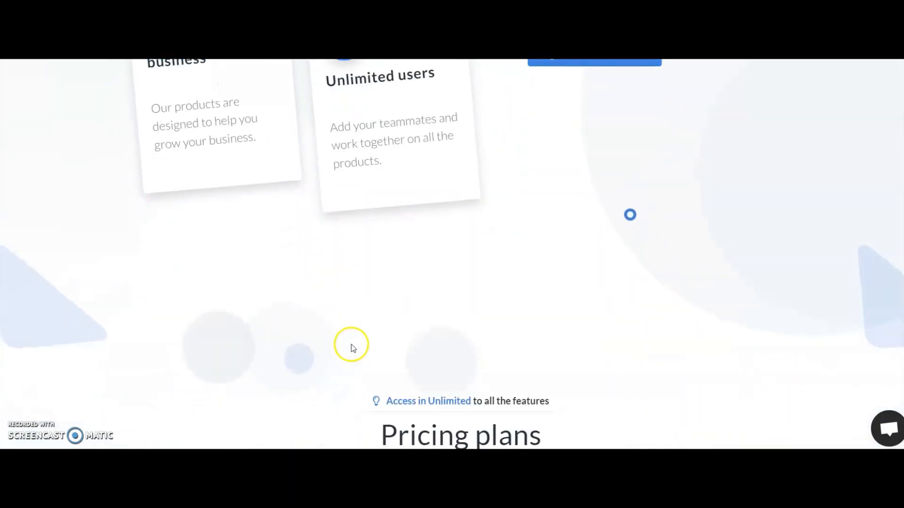
pyautogui.scroll(5, 352, 348)
pyautogui.scroll(4, 351, 348)
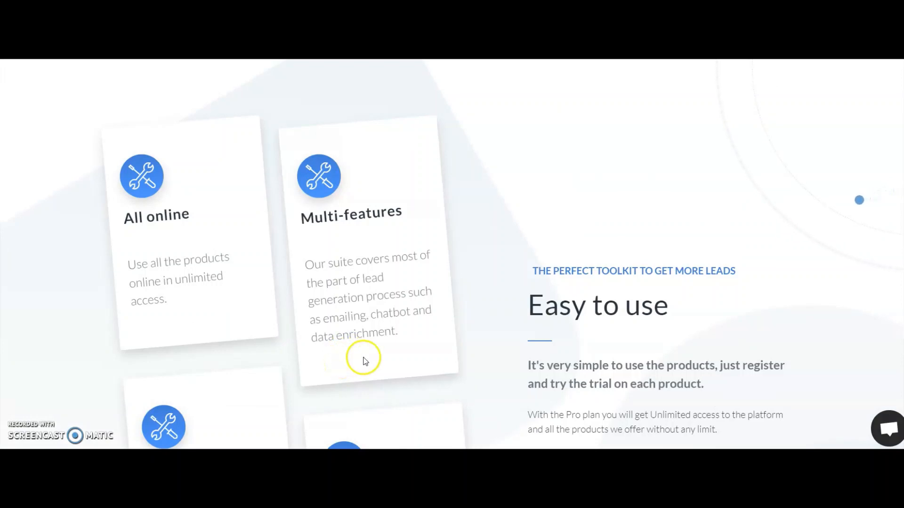
pyautogui.scroll(-2, 387, 358)
pyautogui.scroll(-15, 387, 362)
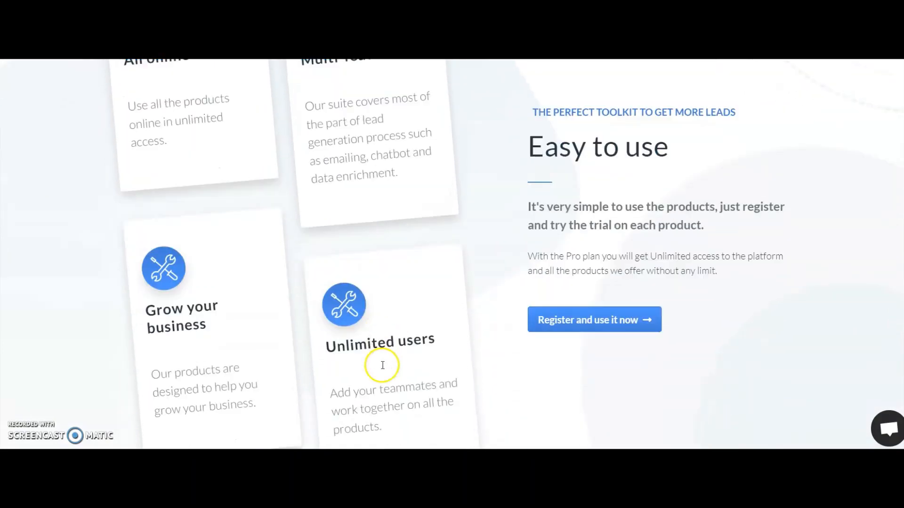
# Compare the features and limits of the free trial and the $99 monthly plan in the pricing section.
pyautogui.scroll(-4, 387, 363)
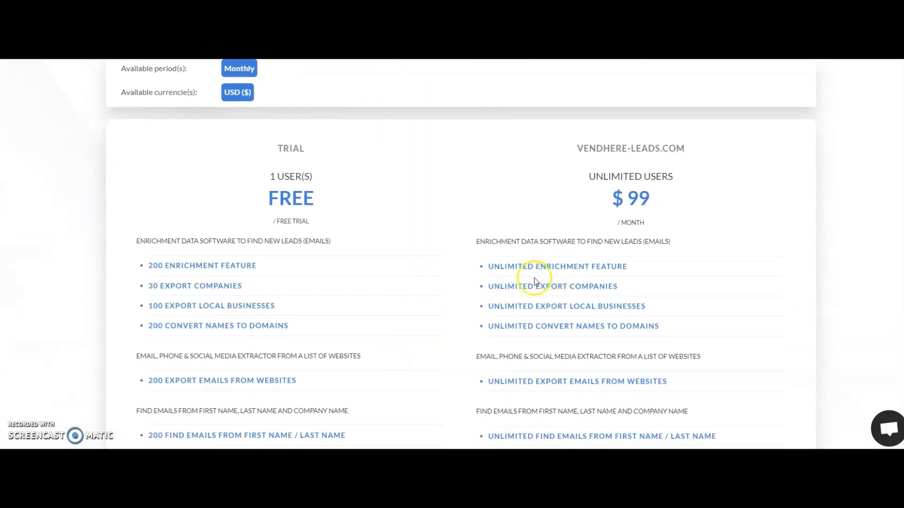
pyautogui.moveTo(487, 267); pyautogui.dragTo(630, 265)
pyautogui.scroll(-12, 360, 367)
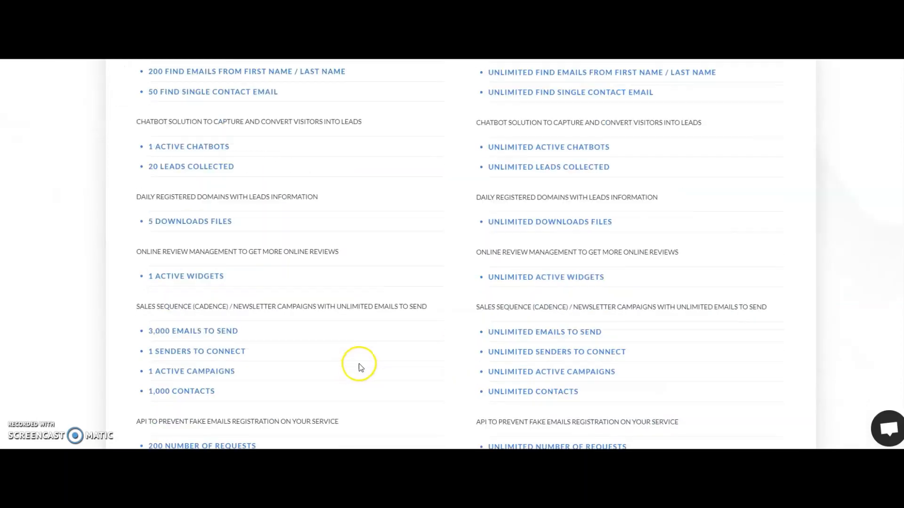
pyautogui.scroll(10, 372, 365)
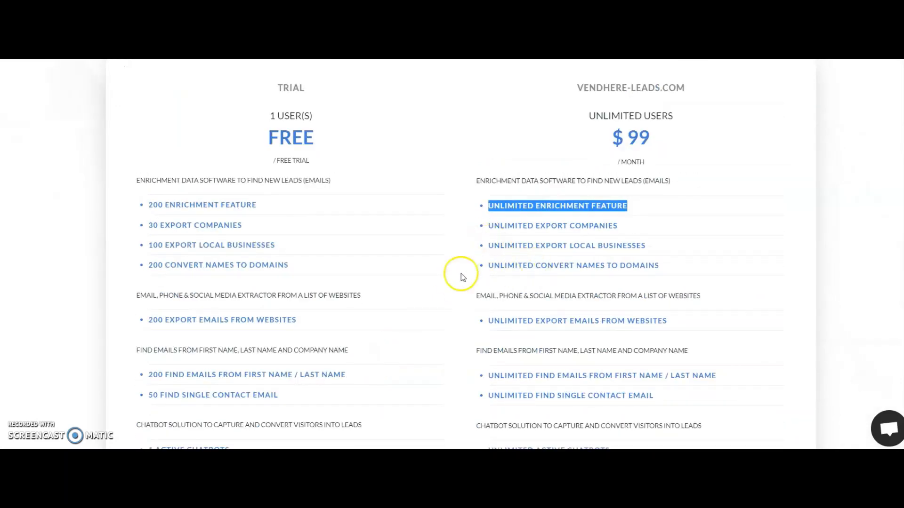
pyautogui.scroll(-9, 462, 266)
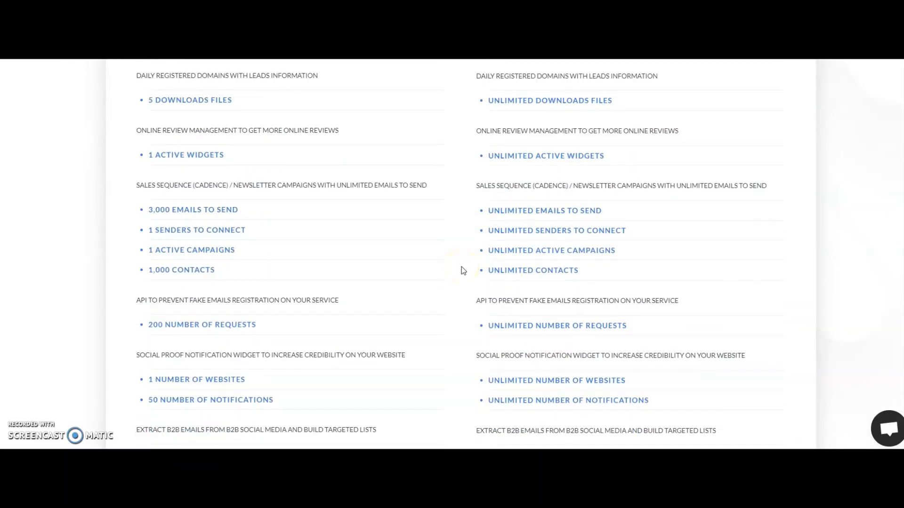
pyautogui.scroll(-6, 462, 267)
pyautogui.scroll(1, 455, 270)
pyautogui.scroll(14, 458, 272)
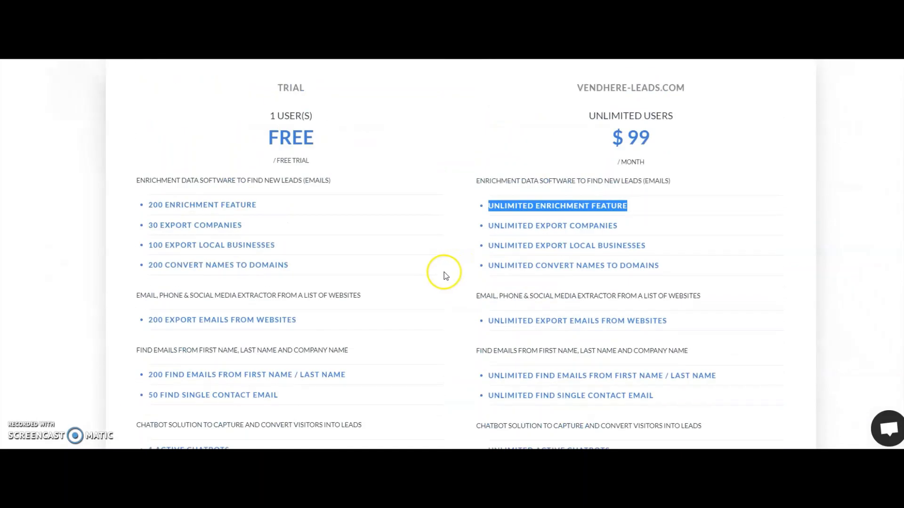
pyautogui.scroll(-4, 438, 289)
pyautogui.scroll(15, 476, 301)
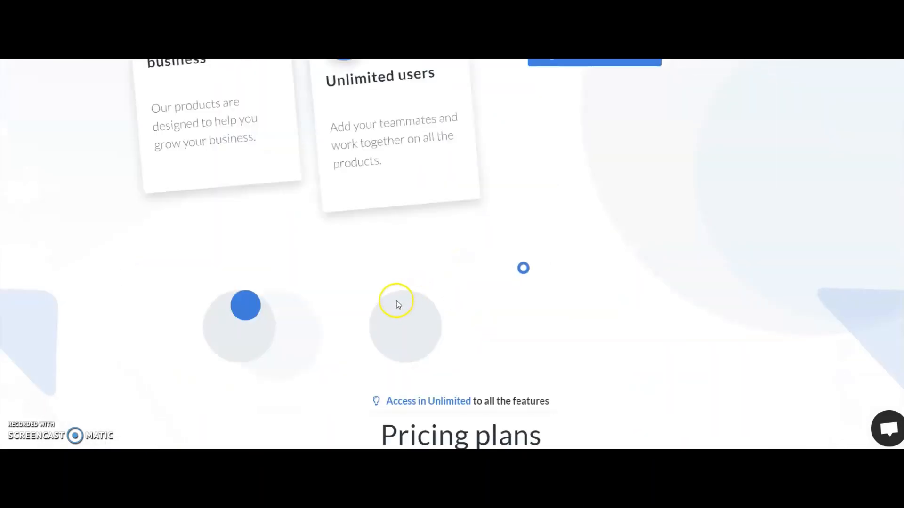
pyautogui.scroll(7, 389, 146)
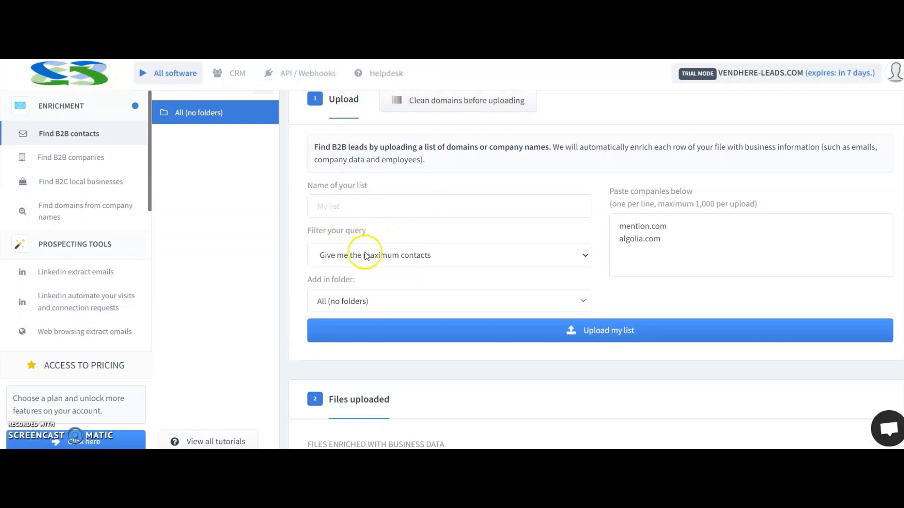
# Examine the Find B2B contacts upload form, its sample company domains and the columns of the uploaded files table.
pyautogui.click(447, 295)
pyautogui.click(449, 296)
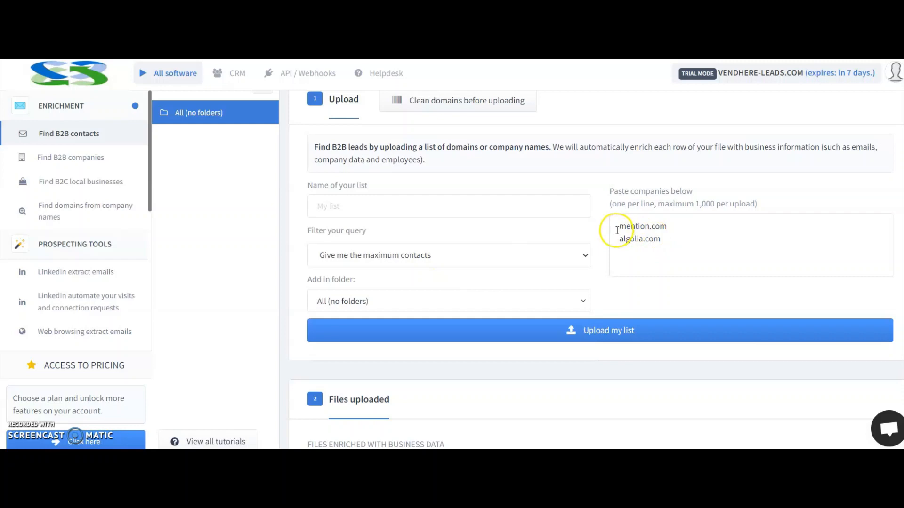
pyautogui.moveTo(618, 226); pyautogui.dragTo(669, 244)
pyautogui.click(647, 256)
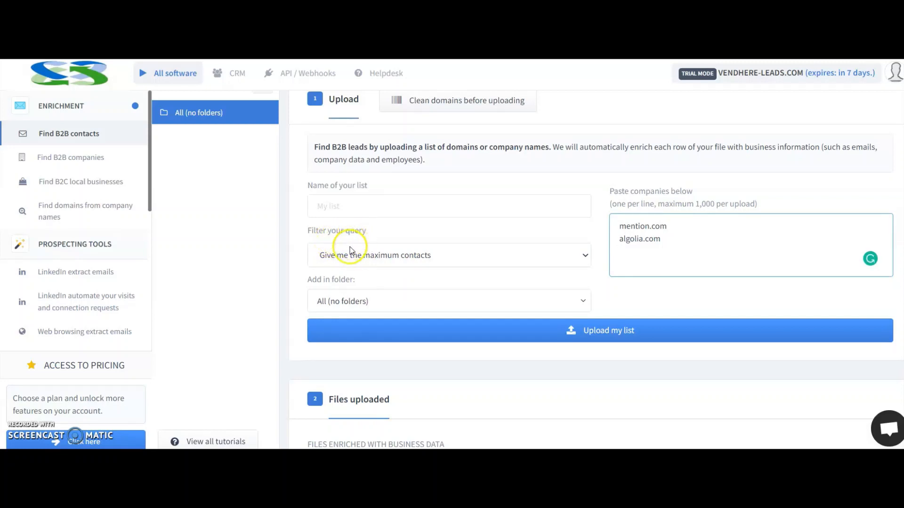
pyautogui.scroll(-4, 352, 245)
pyautogui.scroll(-1, 350, 250)
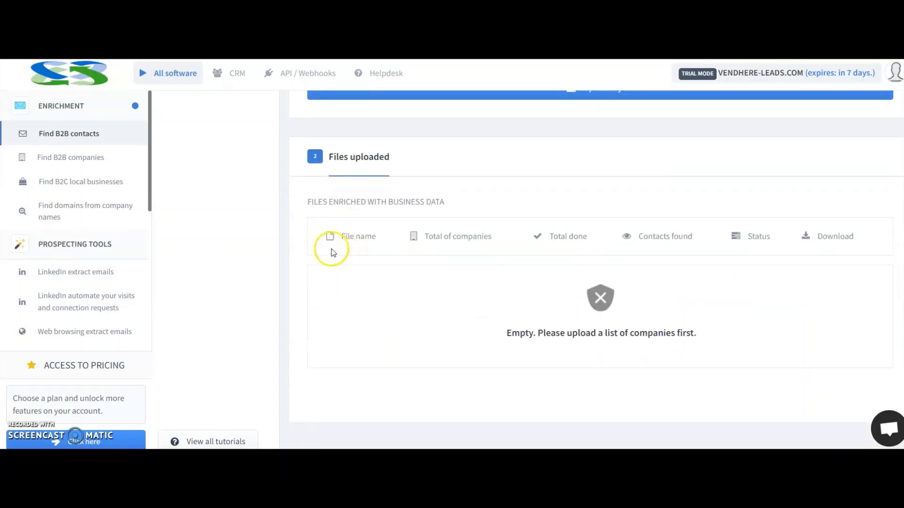
pyautogui.scroll(-2, 355, 257)
pyautogui.scroll(1, 355, 259)
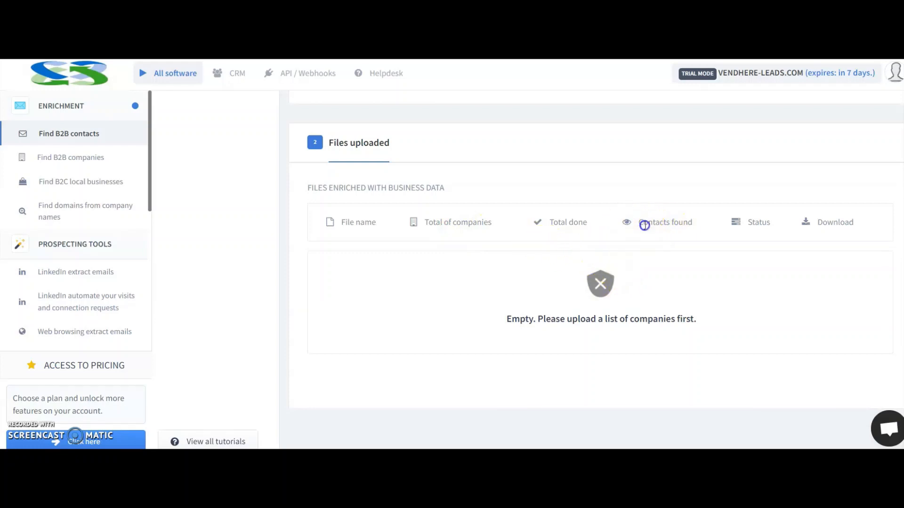
pyautogui.moveTo(638, 223); pyautogui.dragTo(700, 230)
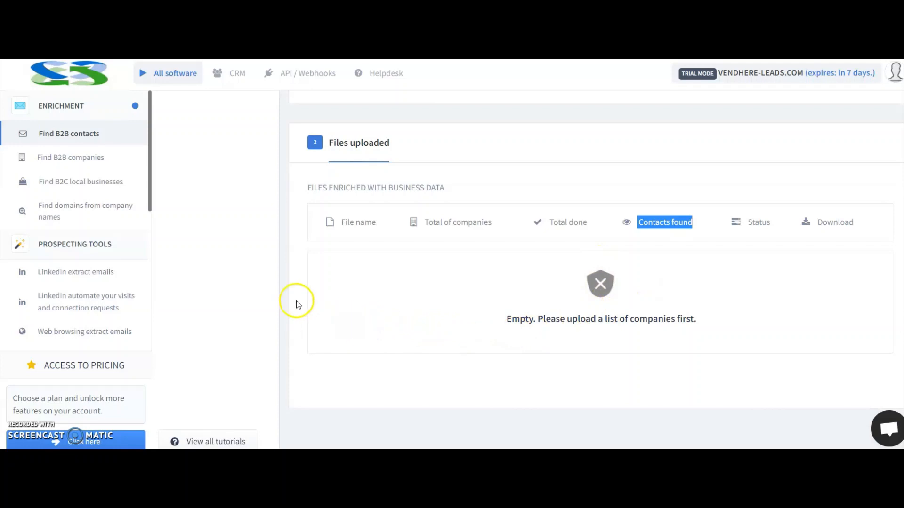
pyautogui.scroll(6, 353, 292)
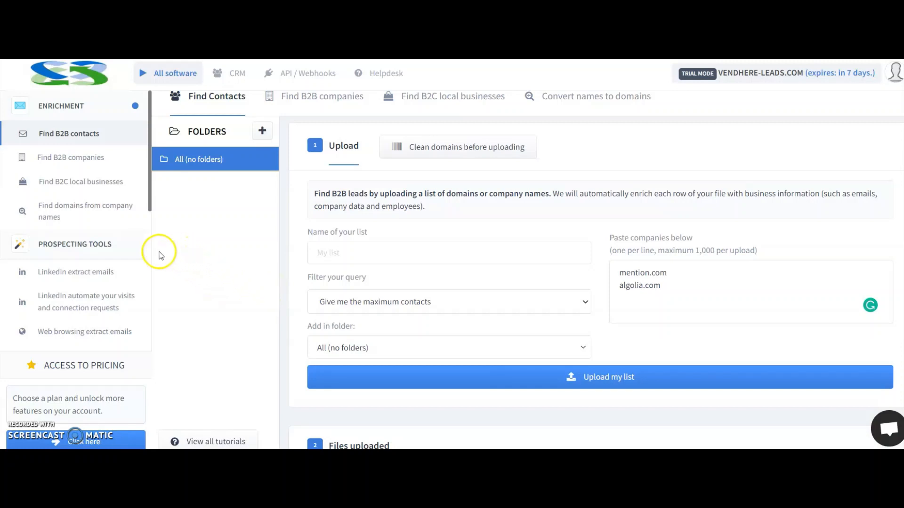
# Open the Find B2B companies explorer and review its Country, Industry and Size filters.
pyautogui.click(67, 158)
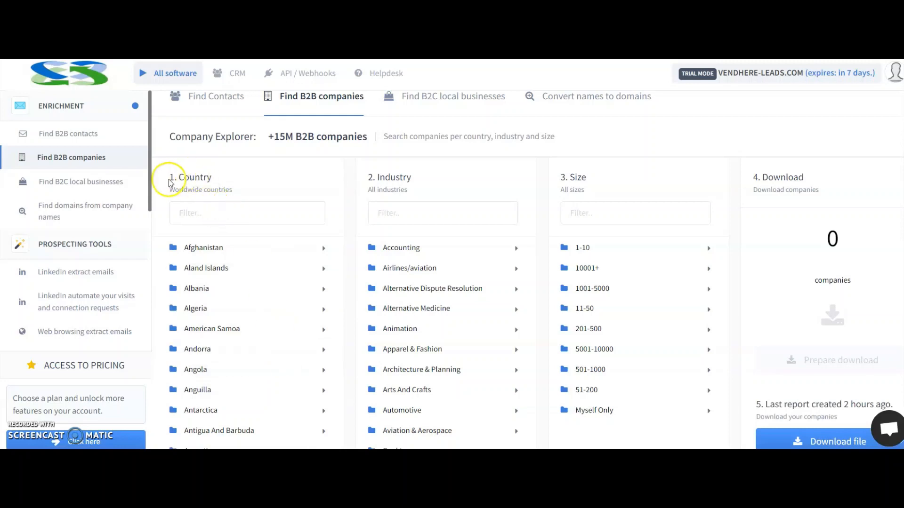
pyautogui.moveTo(169, 178); pyautogui.dragTo(245, 196)
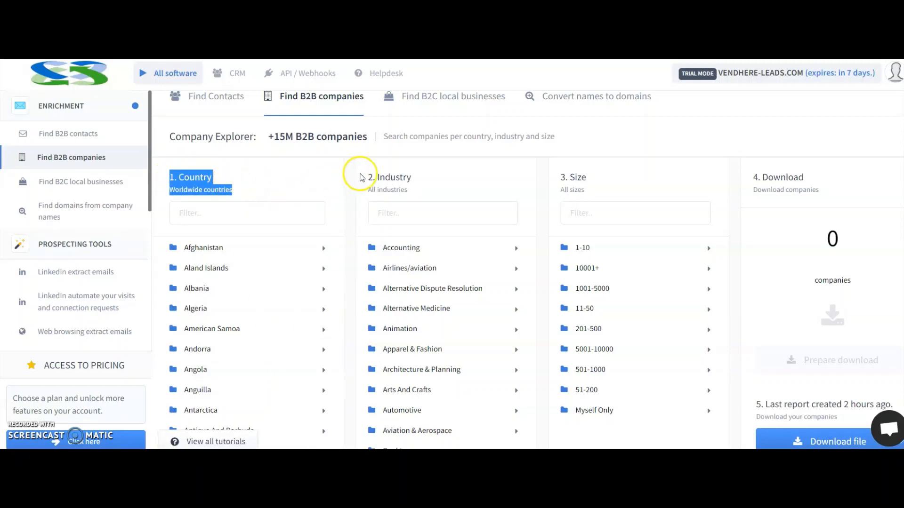
pyautogui.moveTo(374, 177); pyautogui.dragTo(436, 178)
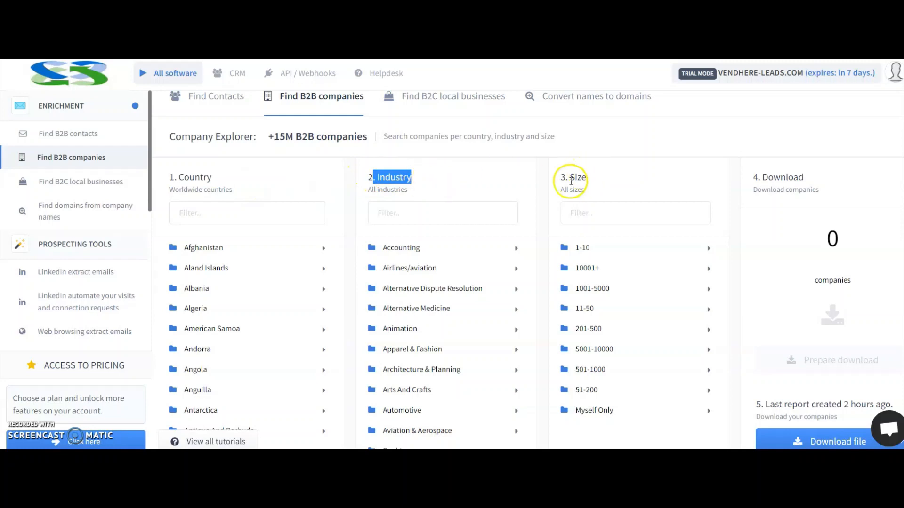
pyautogui.moveTo(569, 177); pyautogui.dragTo(592, 178)
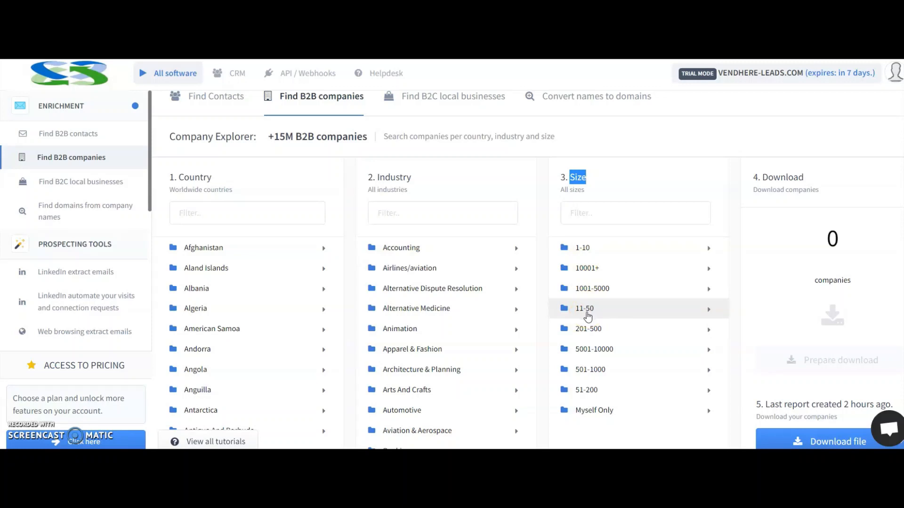
pyautogui.click(477, 331)
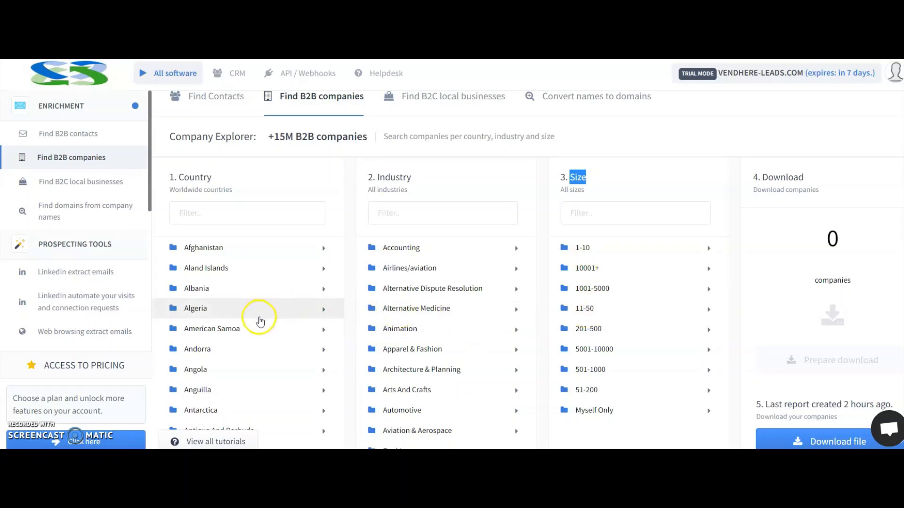
# Filter the country list by "united" and select United States.
pyautogui.click(252, 218)
pyautogui.write('un')
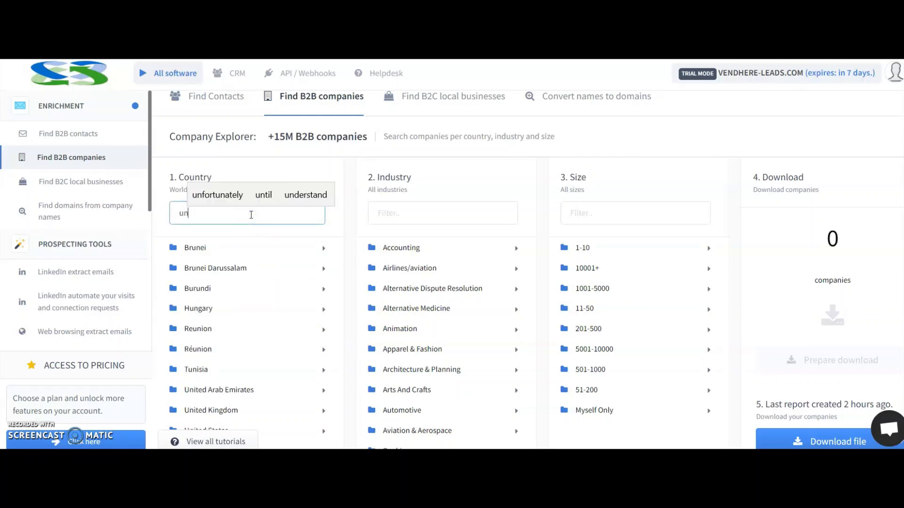
pyautogui.write('ited')
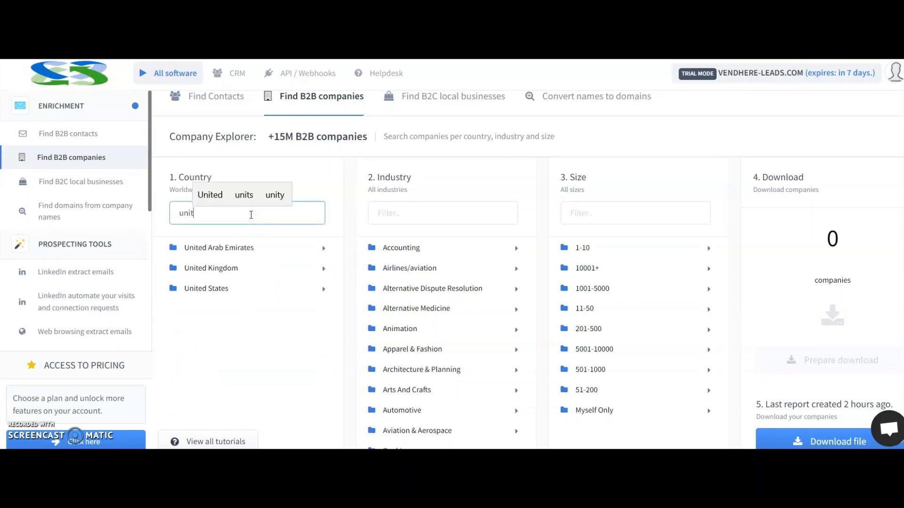
pyautogui.click(250, 229)
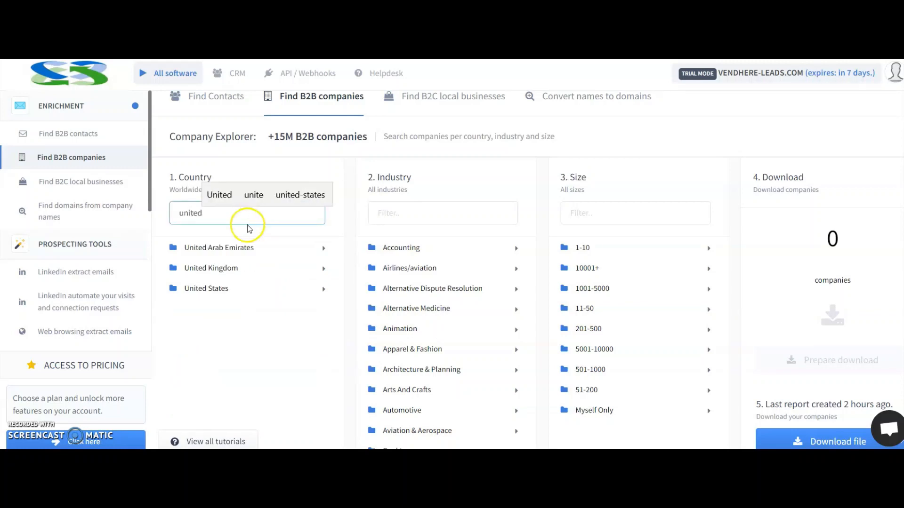
pyautogui.click(230, 294)
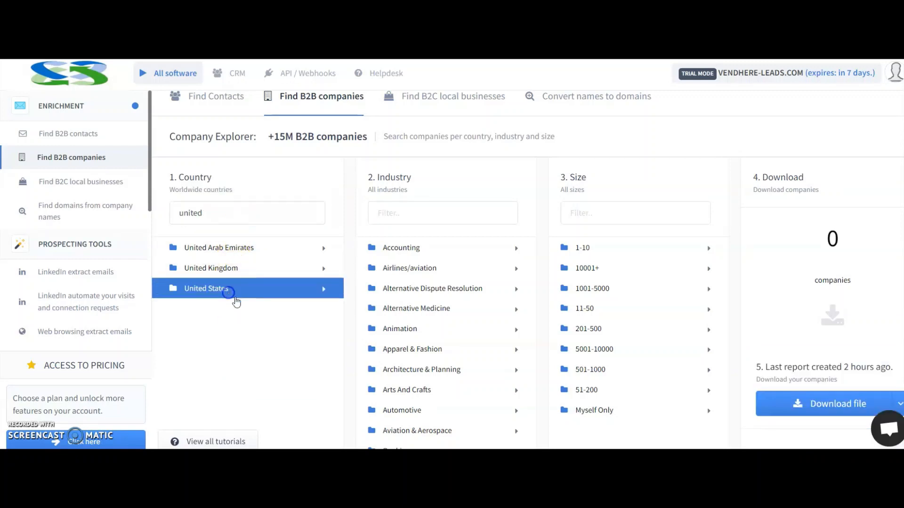
# Select the Accounting industry and look through the other industries available in the list.
pyautogui.click(460, 246)
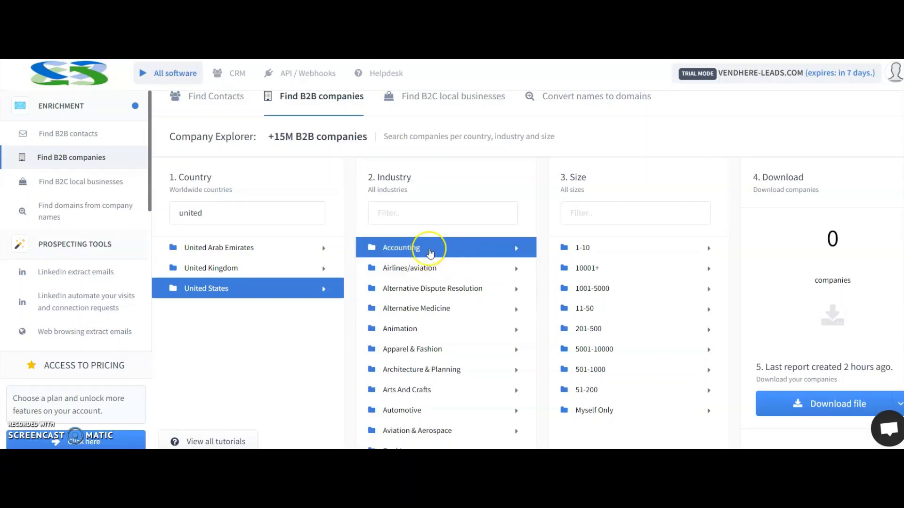
pyautogui.scroll(-17, 467, 299)
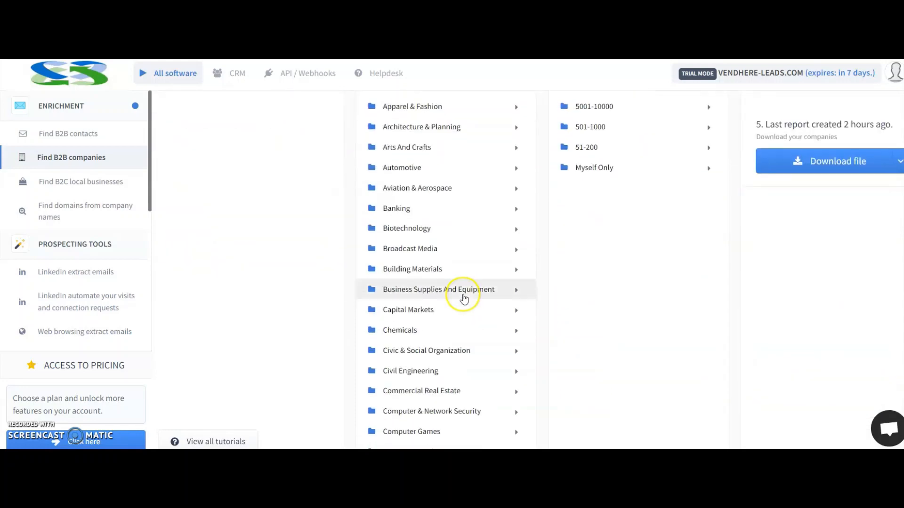
pyautogui.scroll(-8, 465, 299)
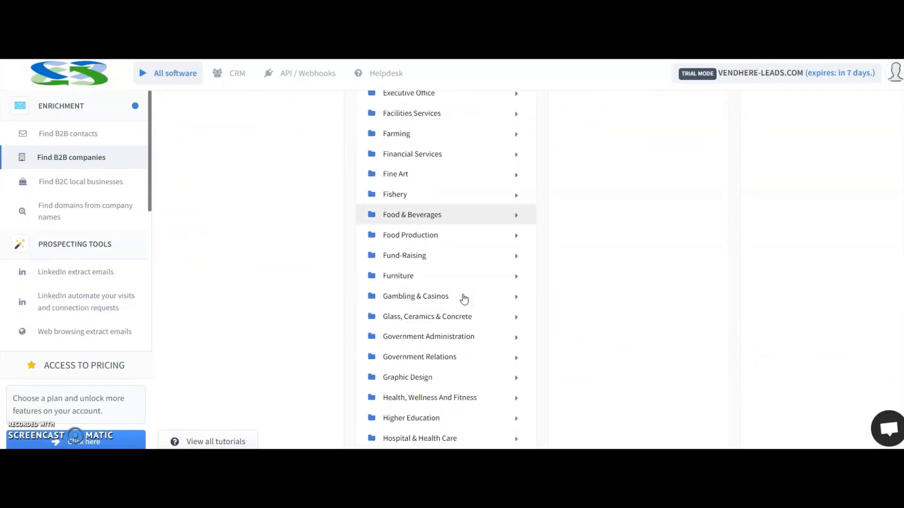
pyautogui.scroll(-5, 464, 298)
pyautogui.scroll(20, 463, 297)
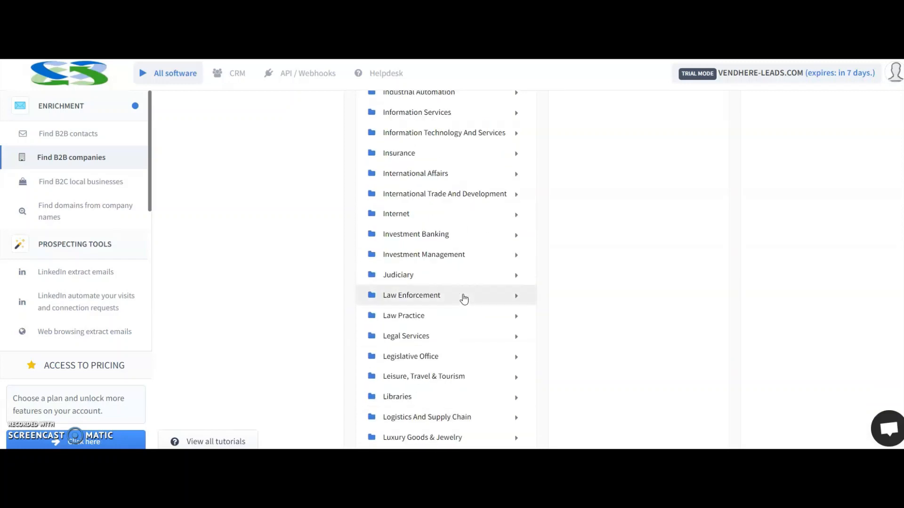
pyautogui.scroll(4, 462, 295)
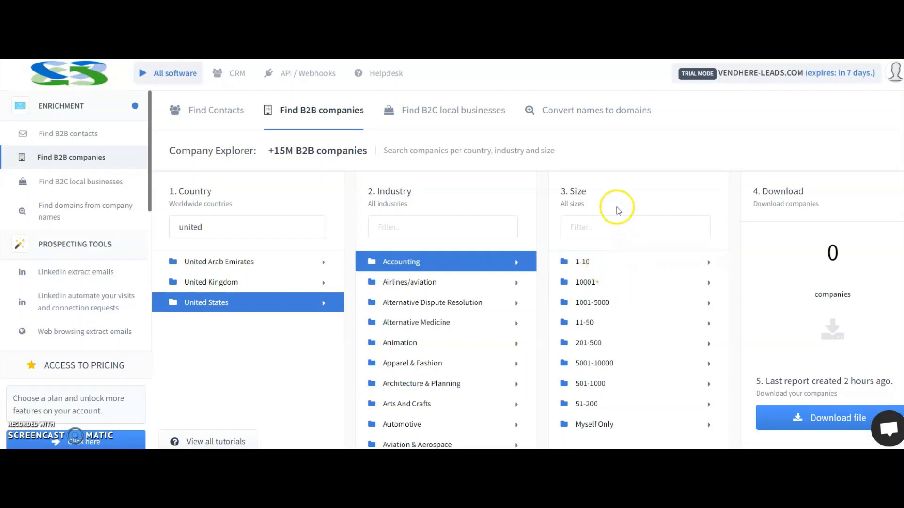
# Select the 11-50 company size and highlight the company count for the combined filters.
pyautogui.scroll(-3, 688, 233)
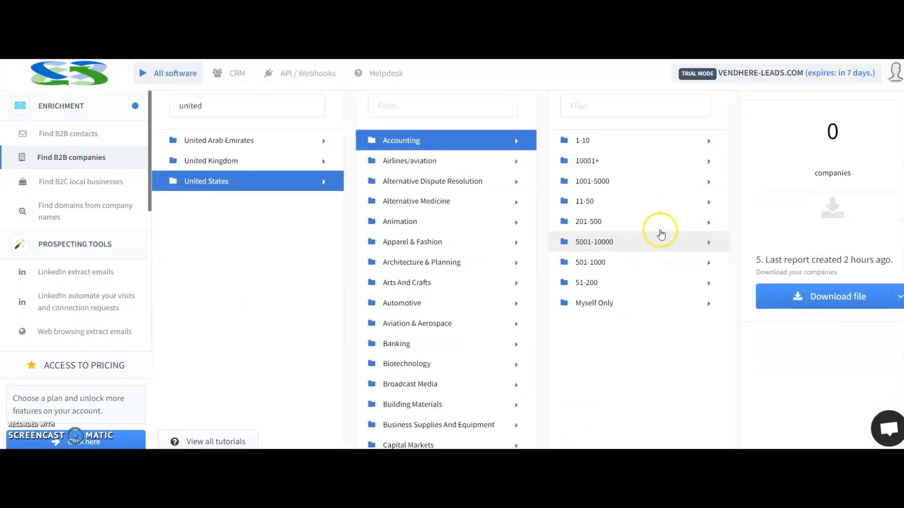
pyautogui.click(618, 202)
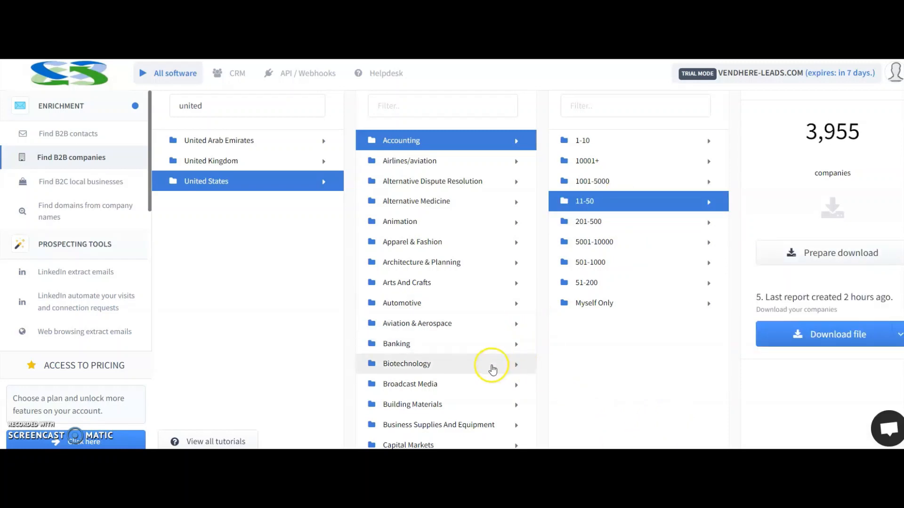
pyautogui.moveTo(800, 132); pyautogui.dragTo(860, 134)
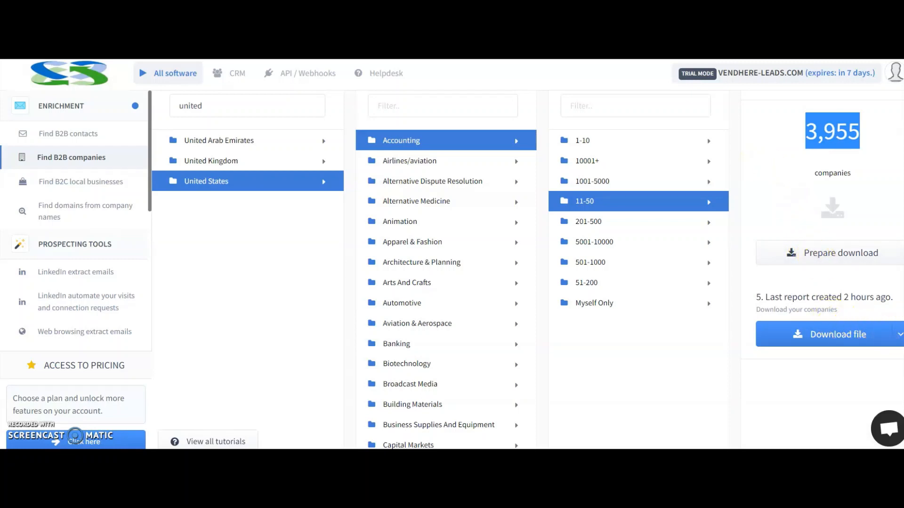
# Look at the CSV, XLSX and XLS download formats for the last report and highlight the company count again.
pyautogui.click(898, 337)
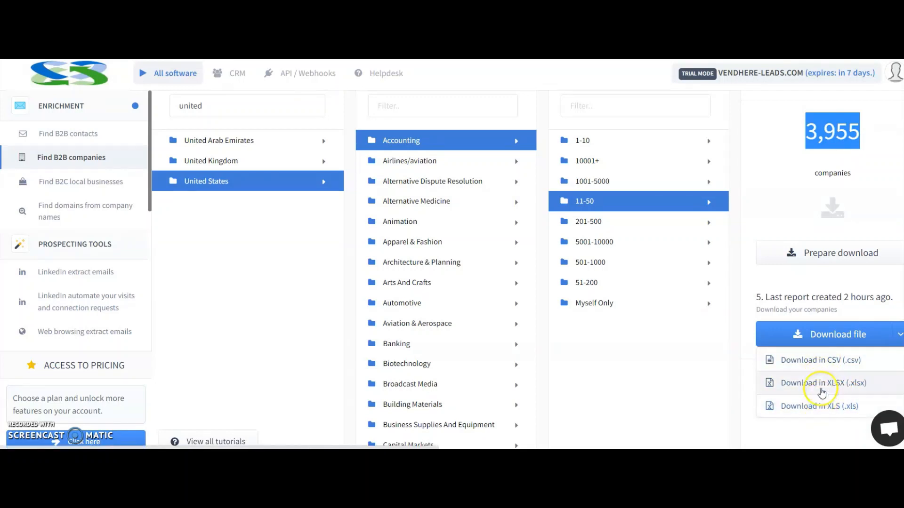
pyautogui.click(612, 368)
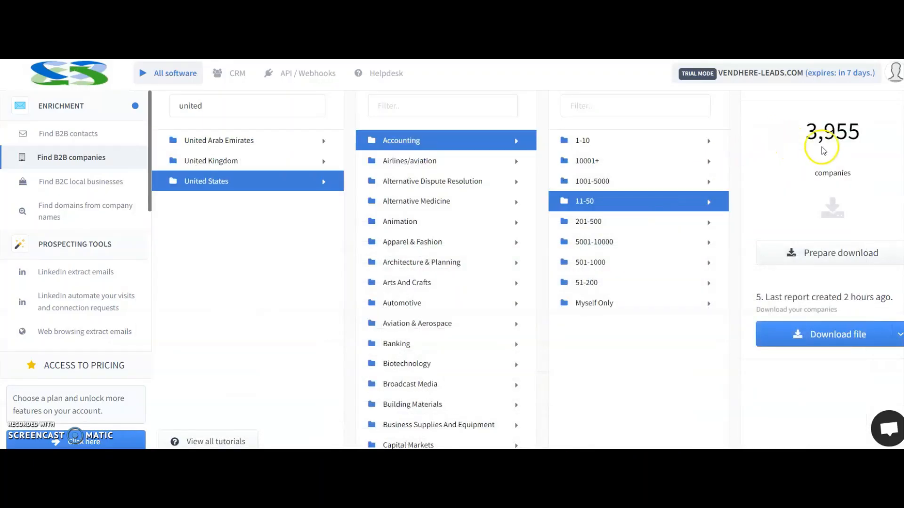
pyautogui.doubleClick(819, 146)
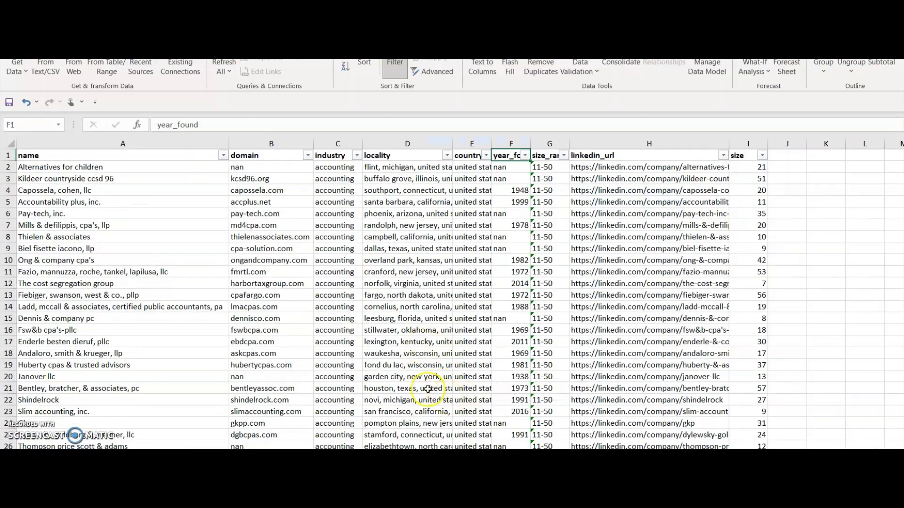
# In the downloaded company list in Excel, examine the name, domain, industry and locality columns.
pyautogui.click(37, 159)
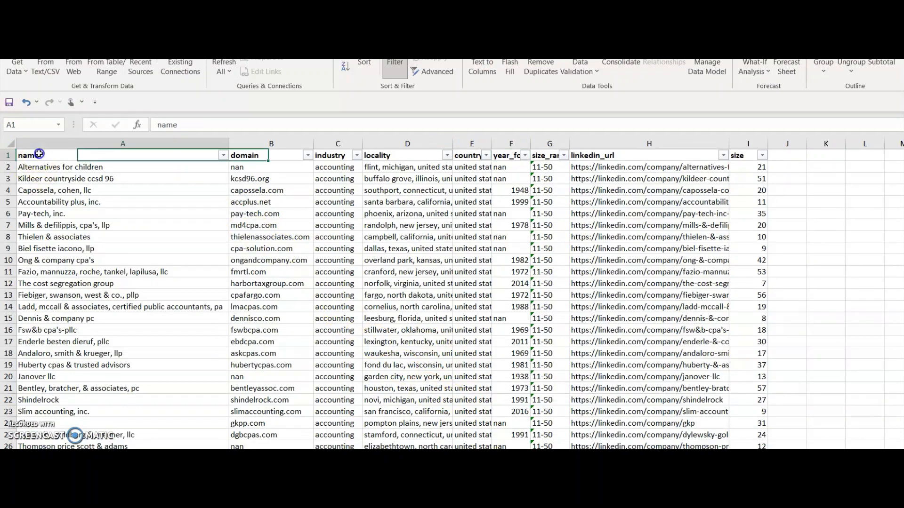
pyautogui.click(282, 158)
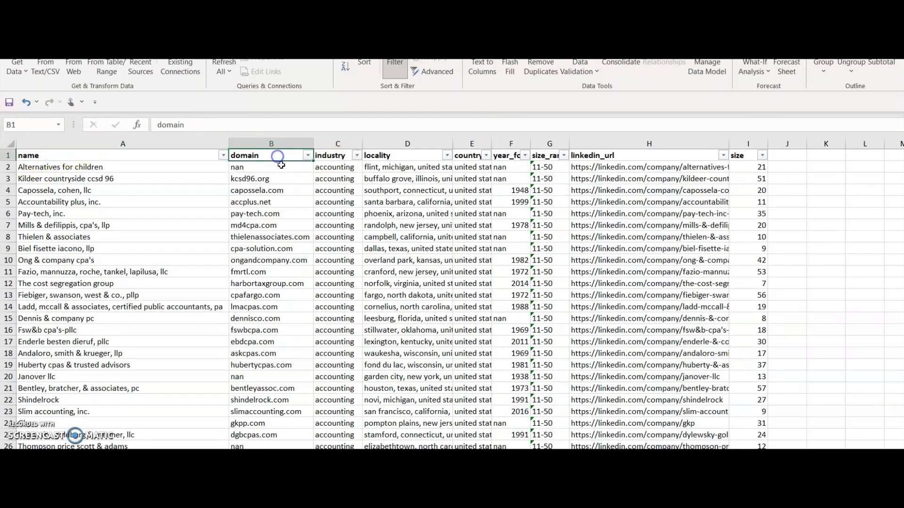
pyautogui.click(334, 158)
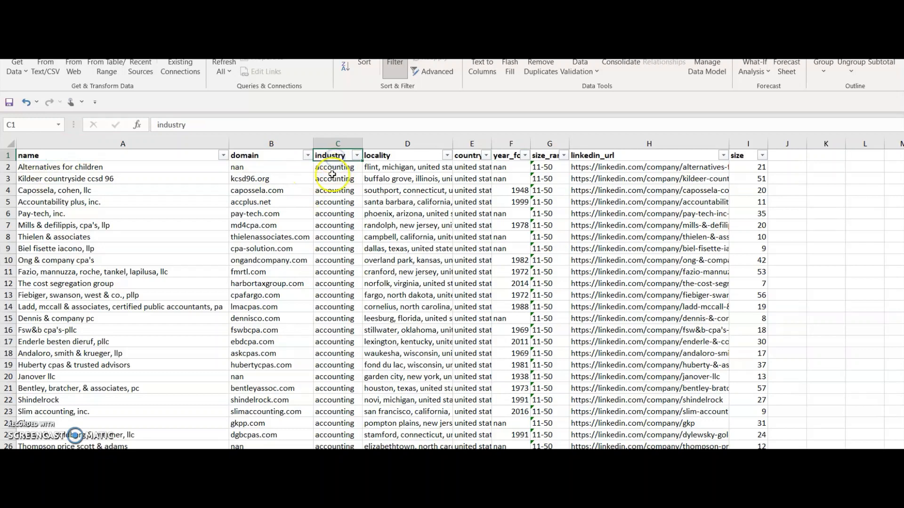
pyautogui.moveTo(334, 179); pyautogui.dragTo(335, 366)
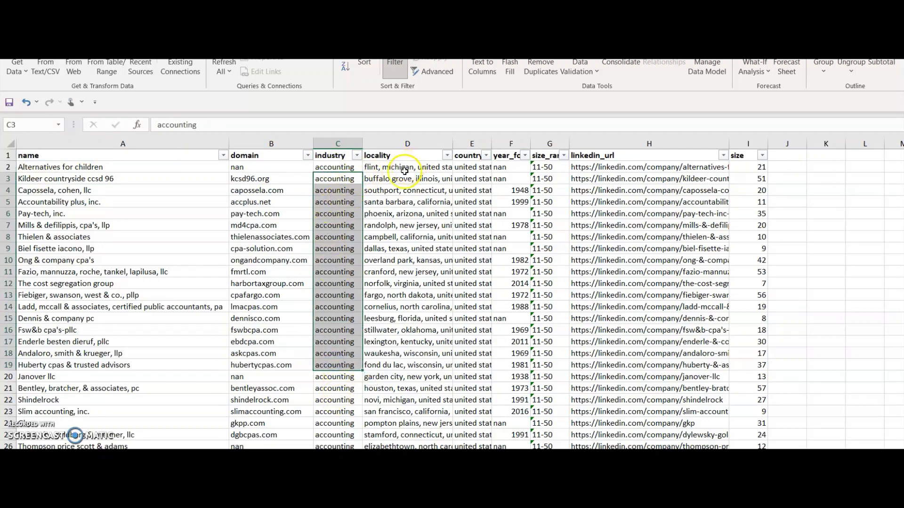
pyautogui.moveTo(409, 168); pyautogui.dragTo(406, 178)
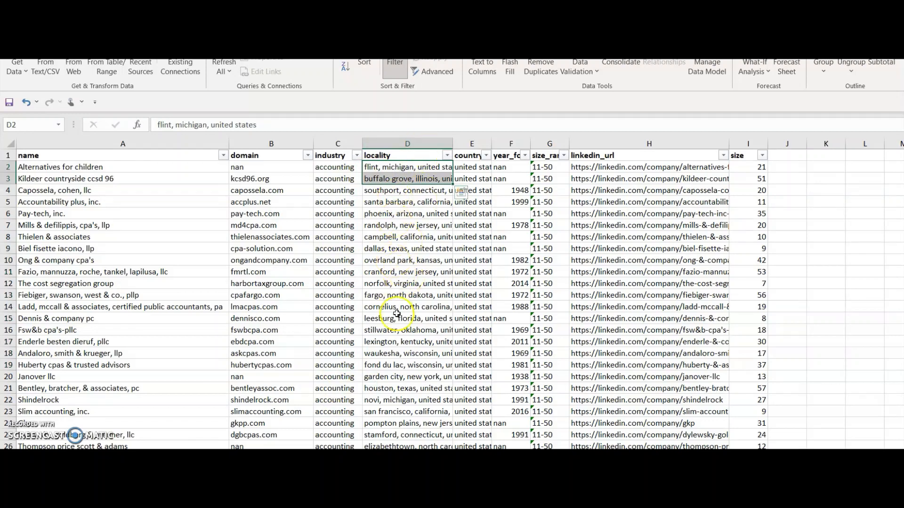
# Filter the locality column to Virginia companies by searching its values for "virgi".
pyautogui.click(447, 157)
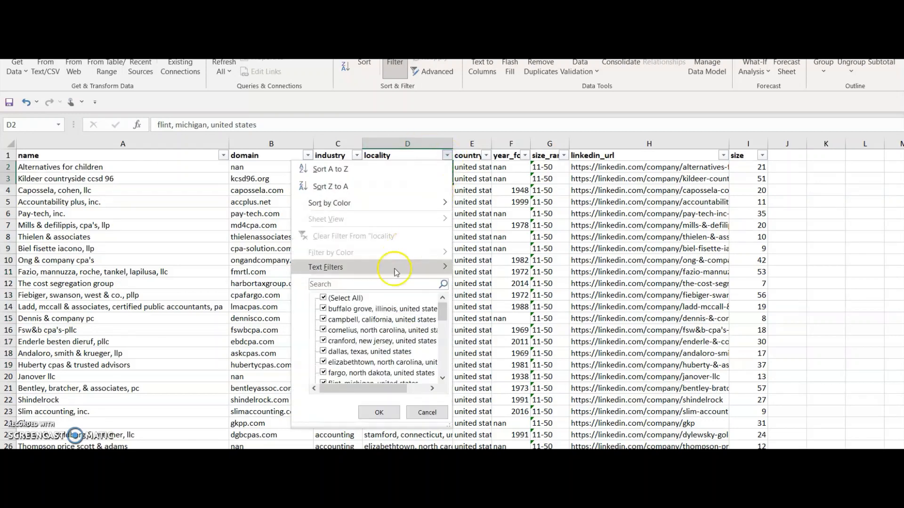
pyautogui.click(323, 298)
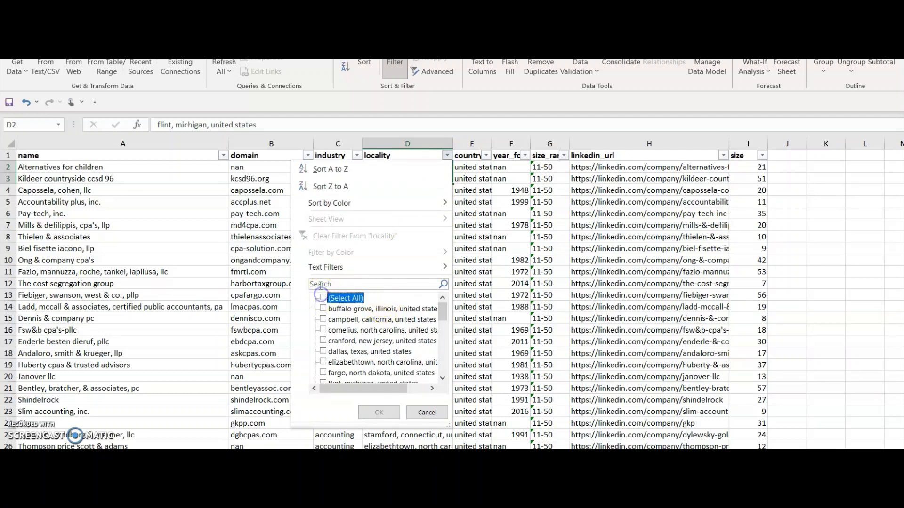
pyautogui.click(320, 285)
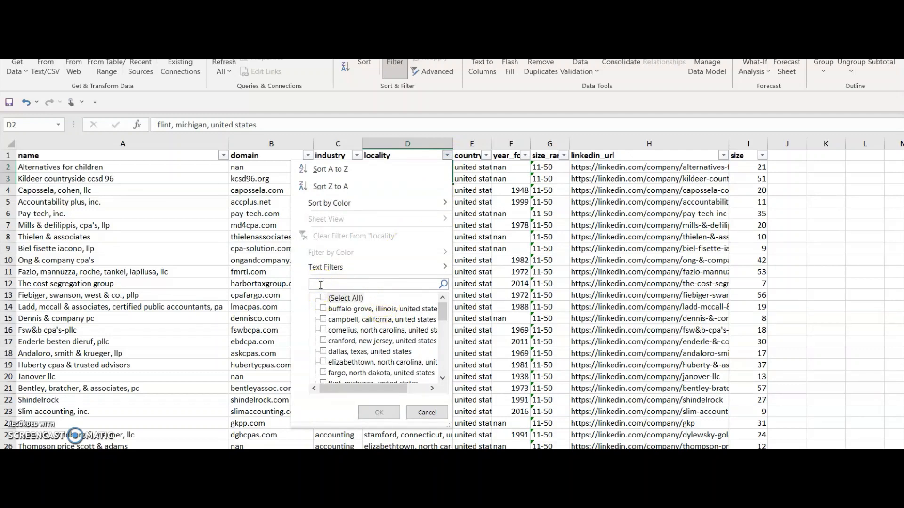
pyautogui.write('washin')
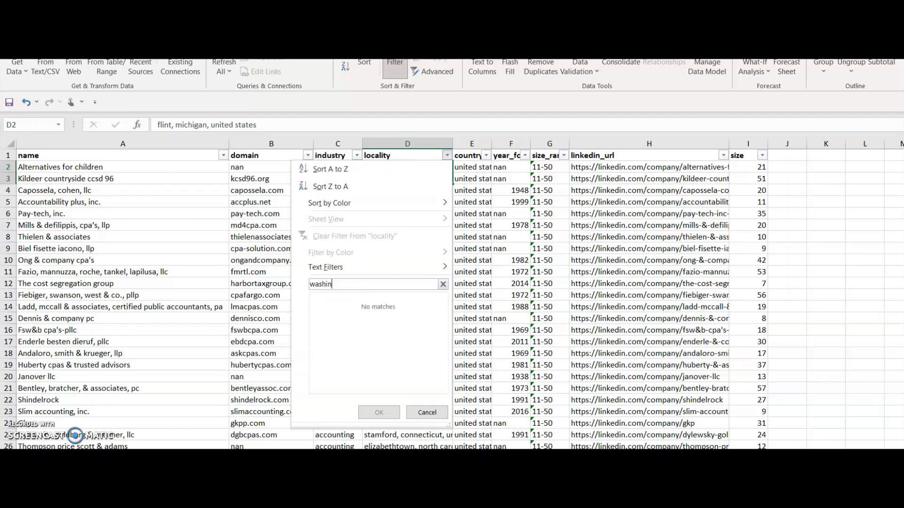
pyautogui.press('BackSpace')
pyautogui.press('BackSpace')
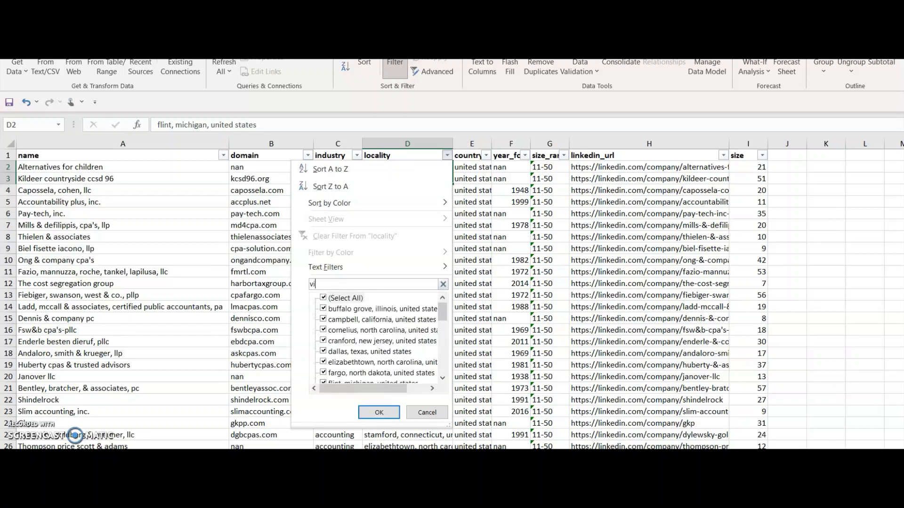
pyautogui.write('virgi')
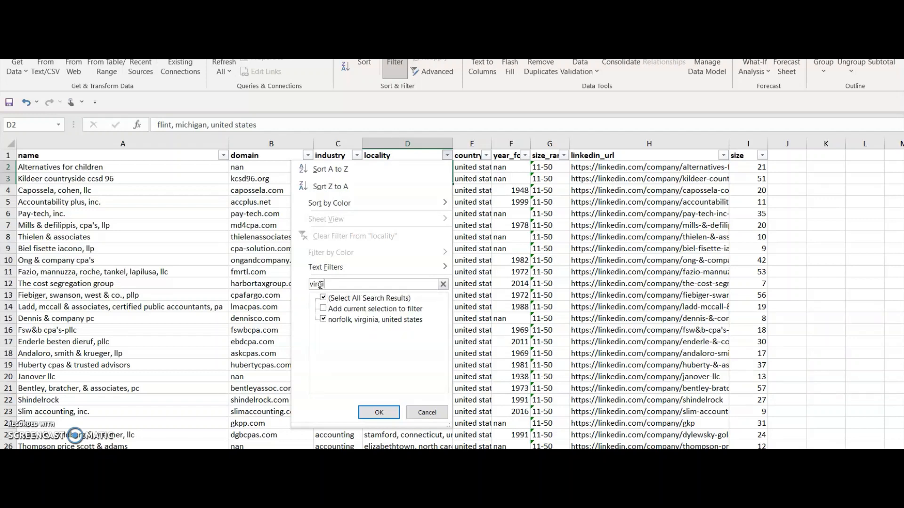
pyautogui.press('Tab')
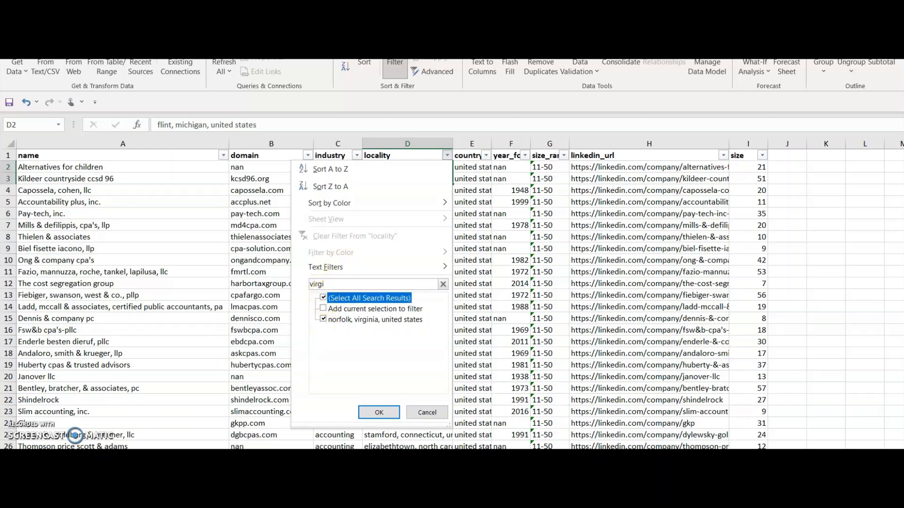
pyautogui.click(385, 413)
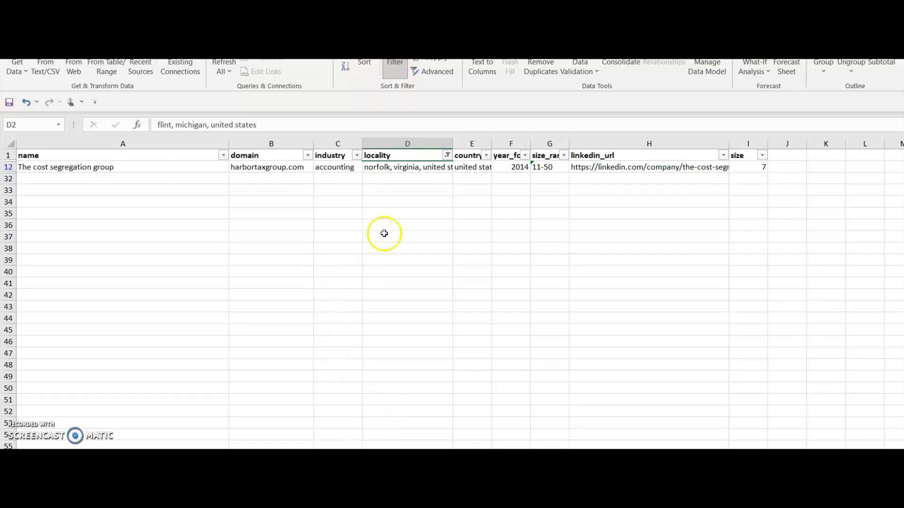
# Reselect all localities in the locality filter and apply it to the company list.
pyautogui.click(449, 156)
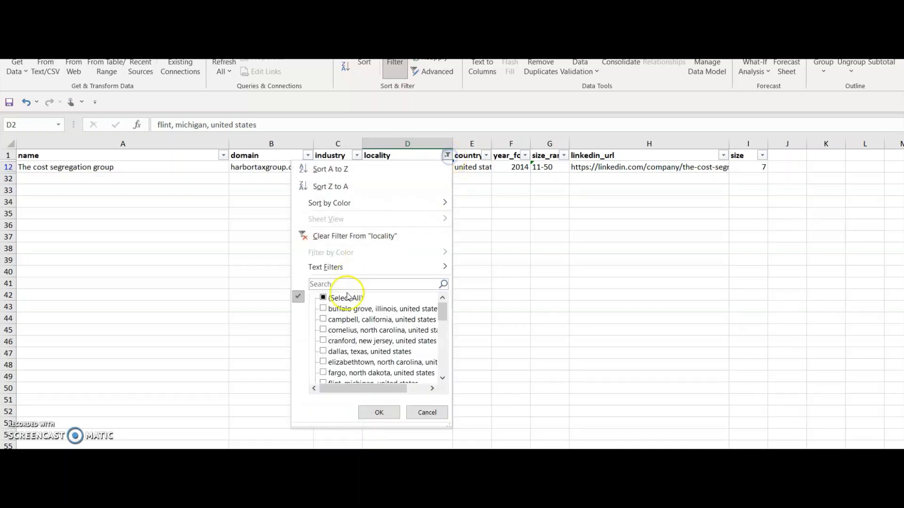
pyautogui.click(324, 297)
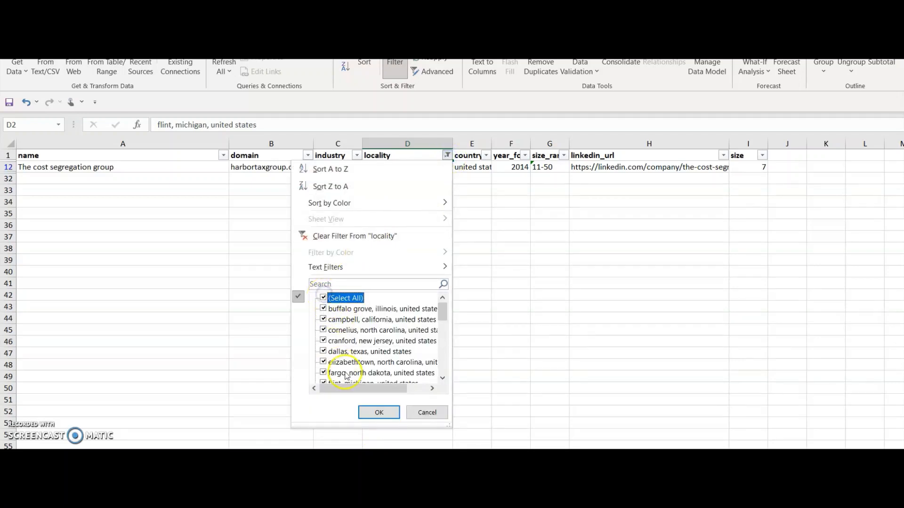
pyautogui.click(379, 412)
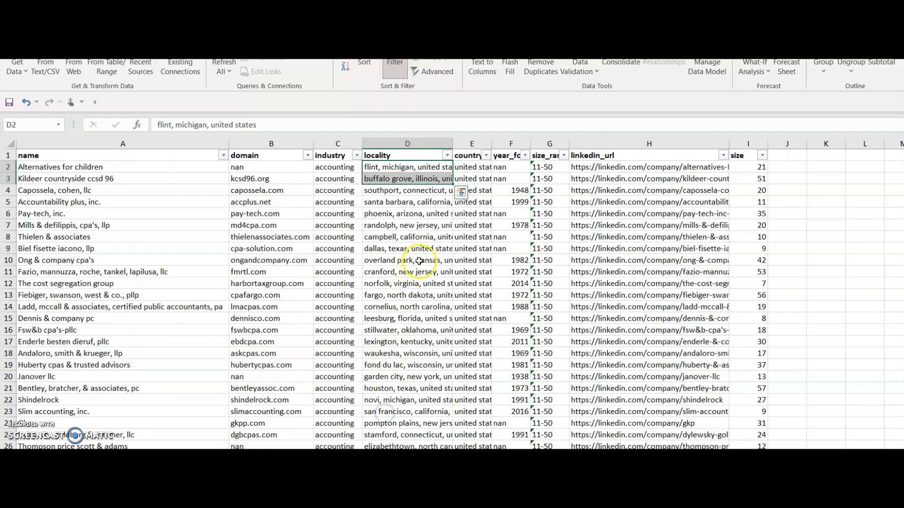
# Enlarge the sheet and examine the year_found, size_range, linkedin_url and size columns of the company list.
pyautogui.click(497, 155)
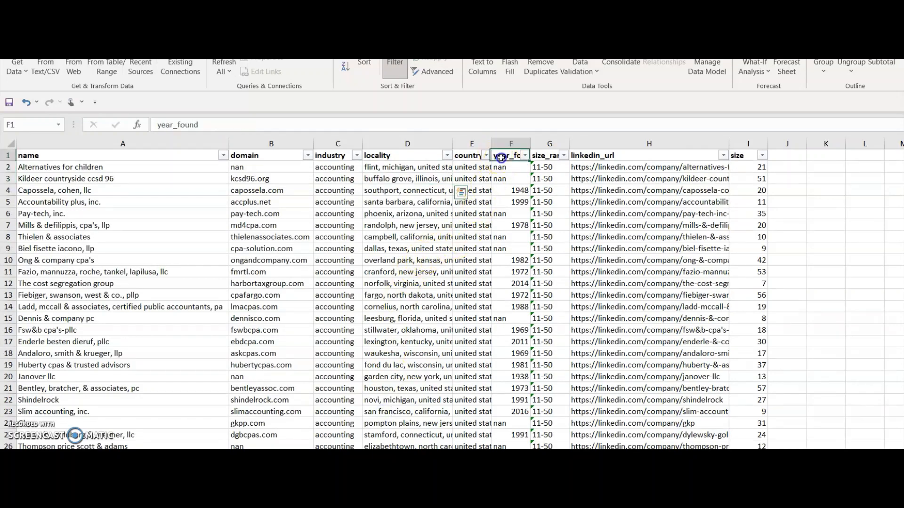
pyautogui.click(503, 227)
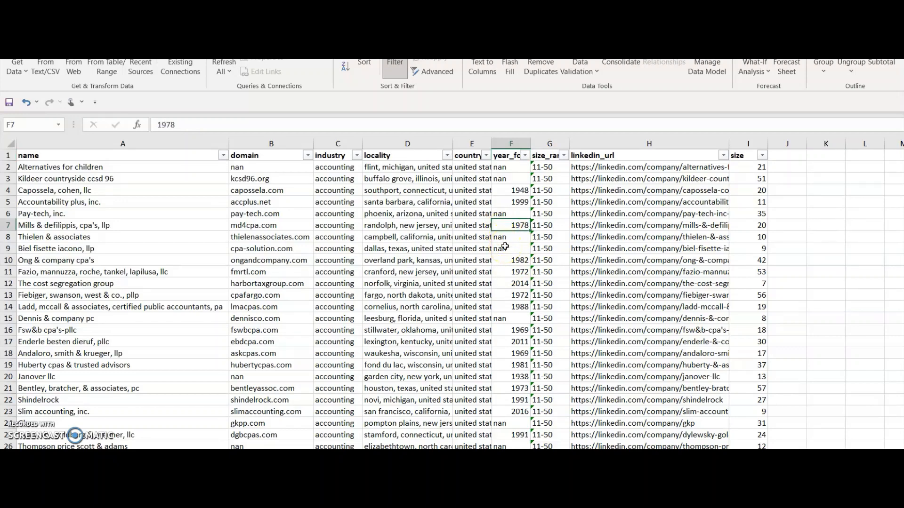
pyautogui.scroll(10, 505, 247)
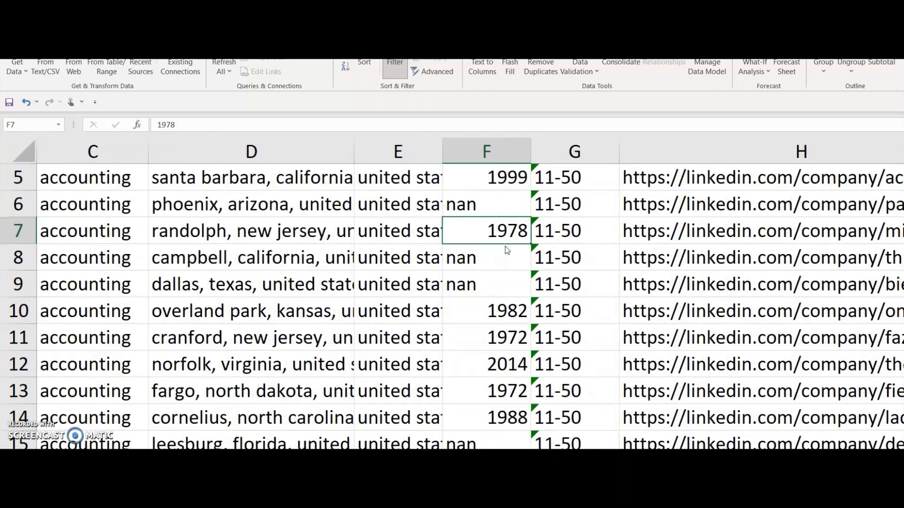
pyautogui.click(573, 230)
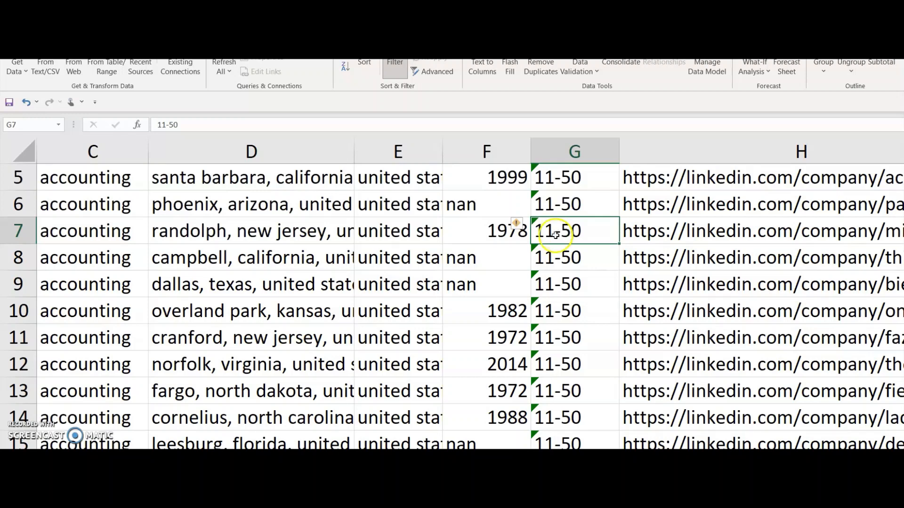
pyautogui.scroll(2, 580, 360)
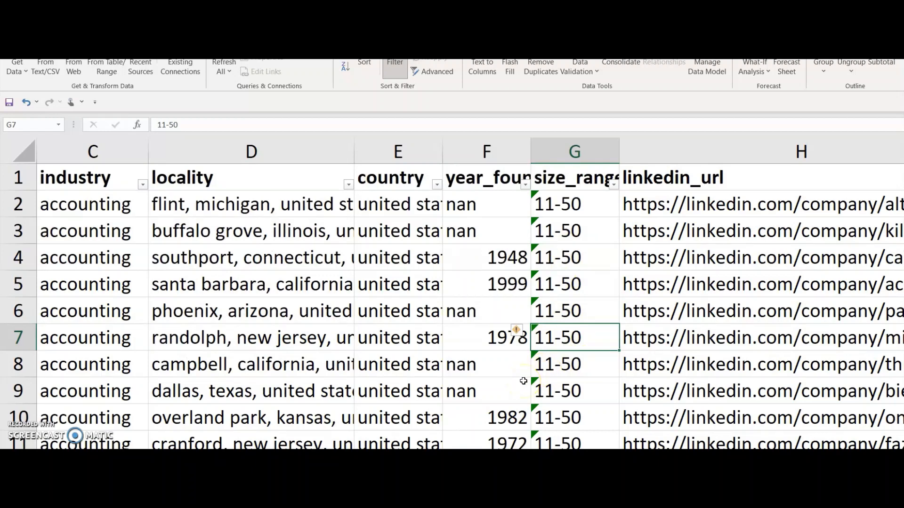
pyautogui.click(706, 334)
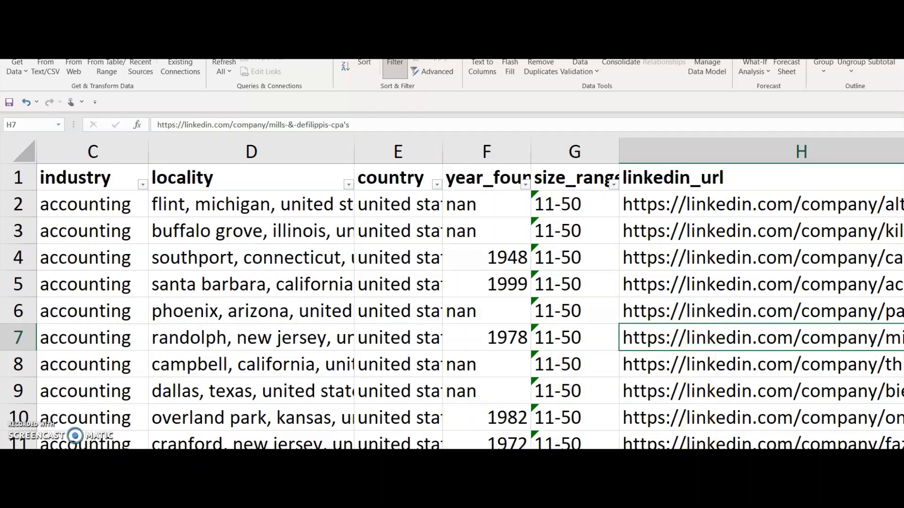
pyautogui.hscroll(5, 469, 294)
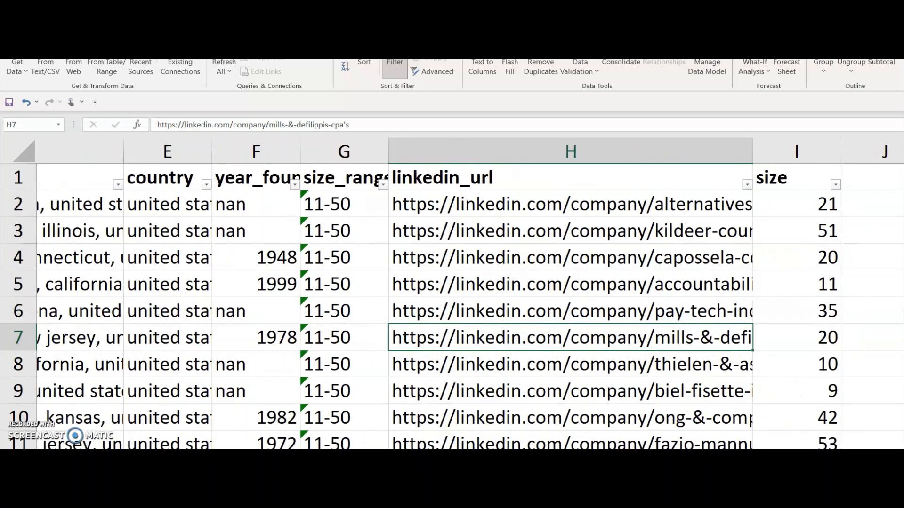
pyautogui.hscroll(2, 470, 294)
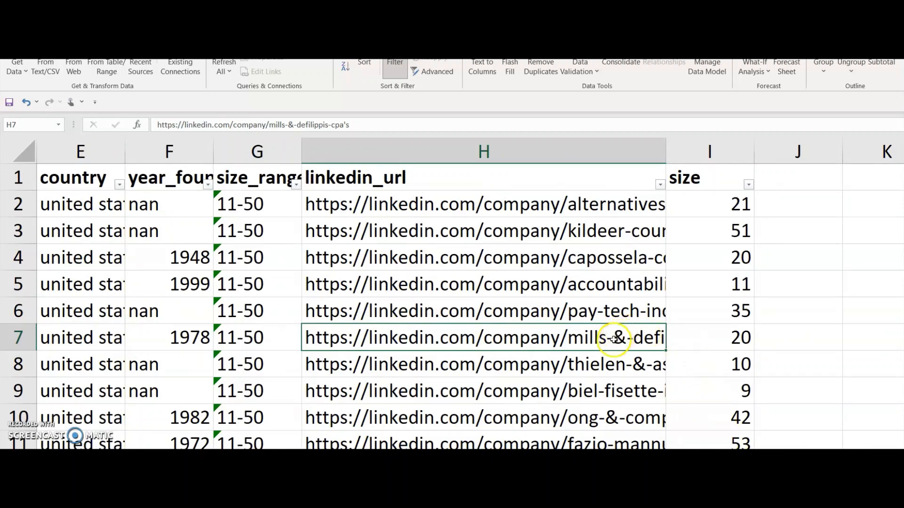
# Switch back to the Marketing tools dashboard in Chrome and open the LinkedIn extract emails page.
pyautogui.click(464, 498)
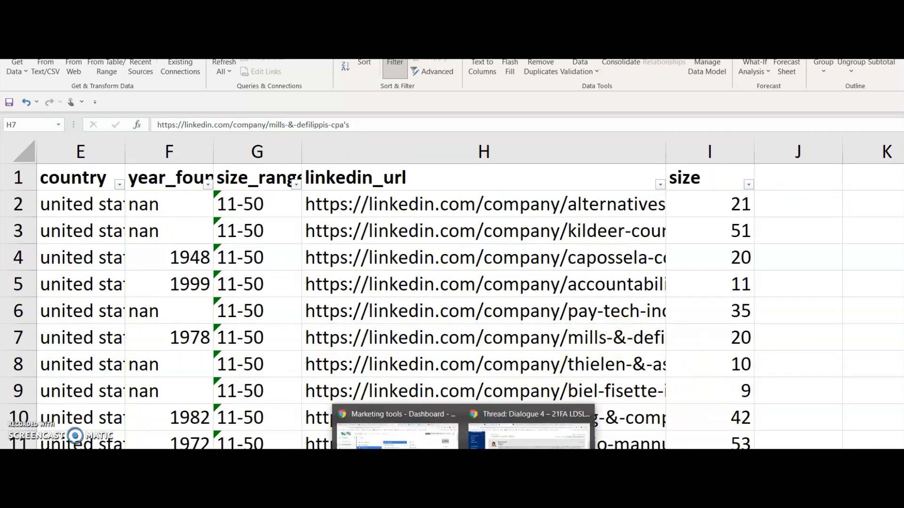
pyautogui.click(397, 436)
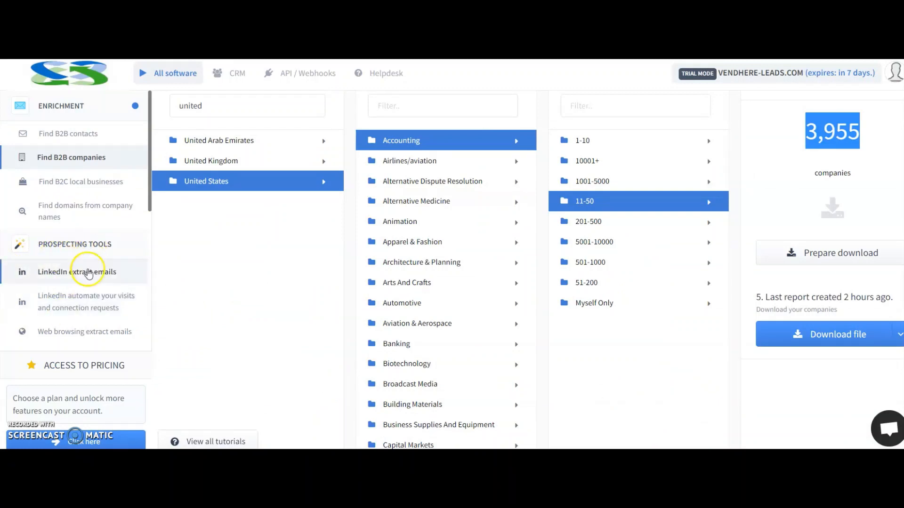
pyautogui.click(83, 273)
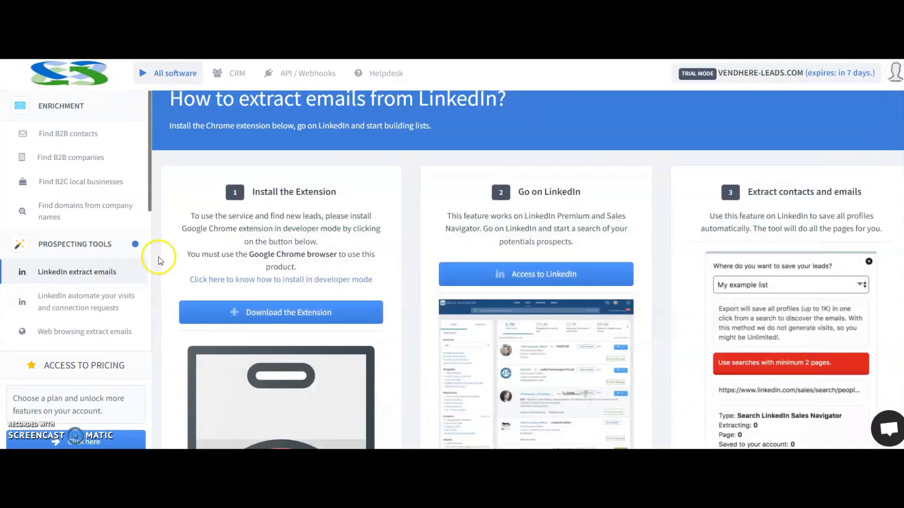
# Return to the Find B2B companies explorer with its country, industry and size lists.
pyautogui.click(68, 183)
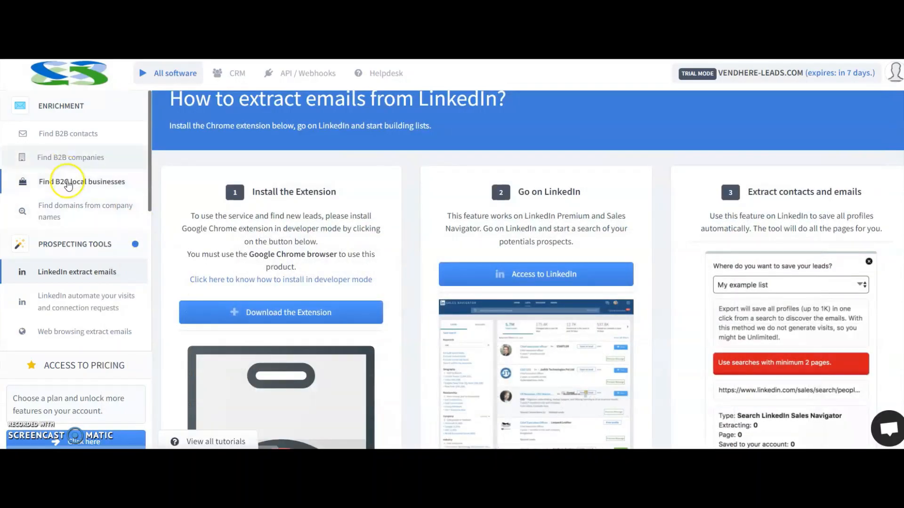
pyautogui.click(77, 157)
pyautogui.click(104, 272)
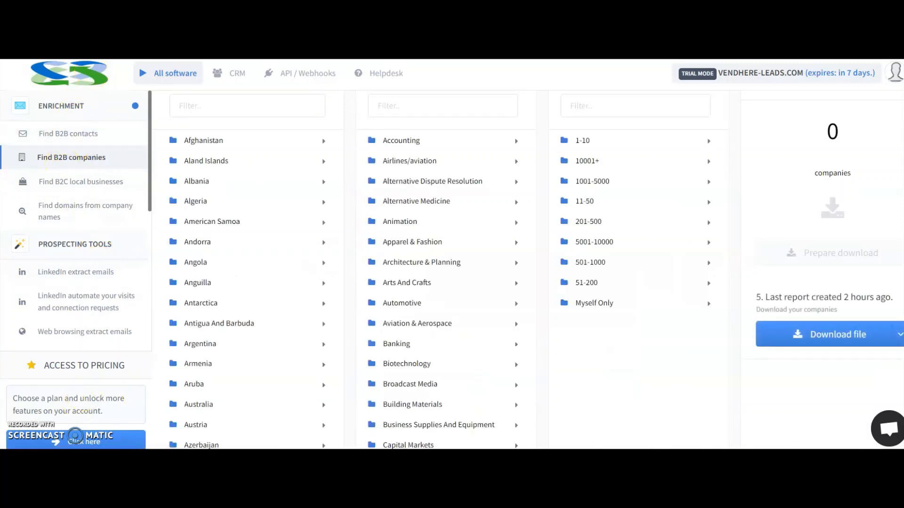
# Switch to the company list in Excel and examine its size column, then the company names, domains, industries and localities.
pyautogui.click(524, 443)
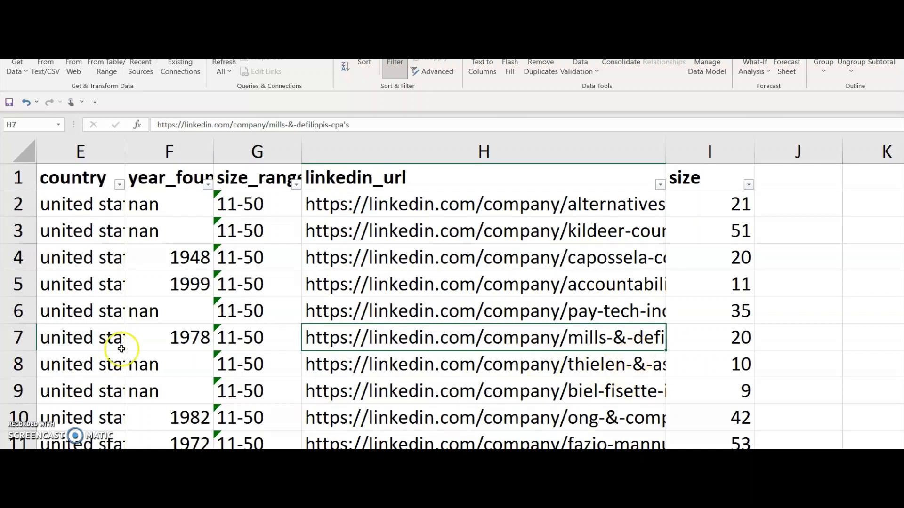
pyautogui.click(688, 343)
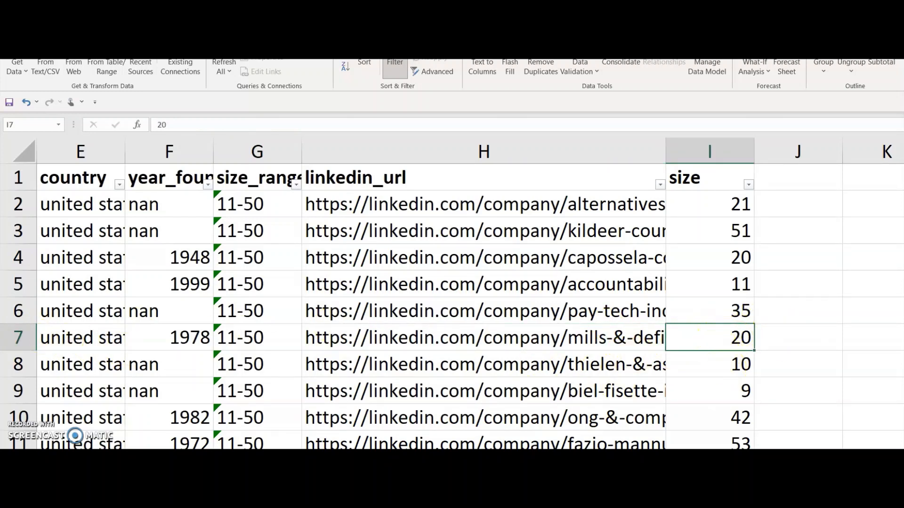
pyautogui.hscroll(-5, 470, 297)
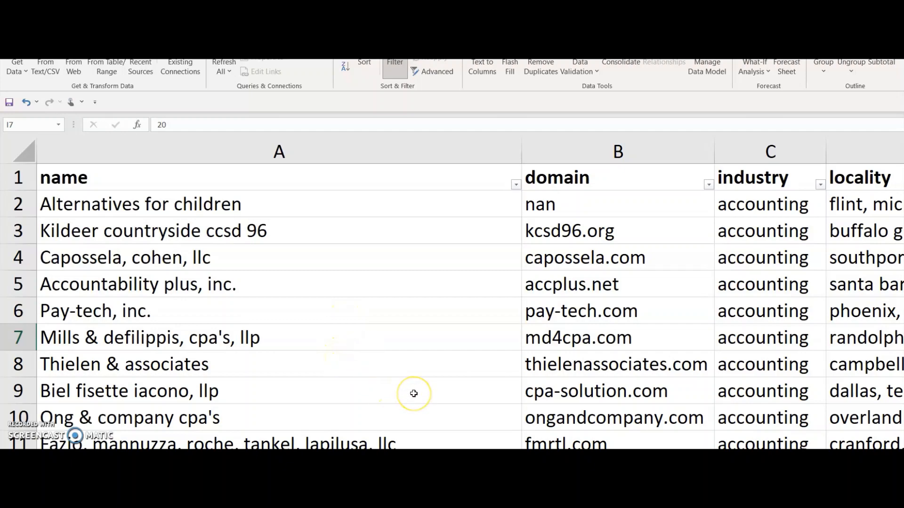
pyautogui.scroll(-5, 414, 394)
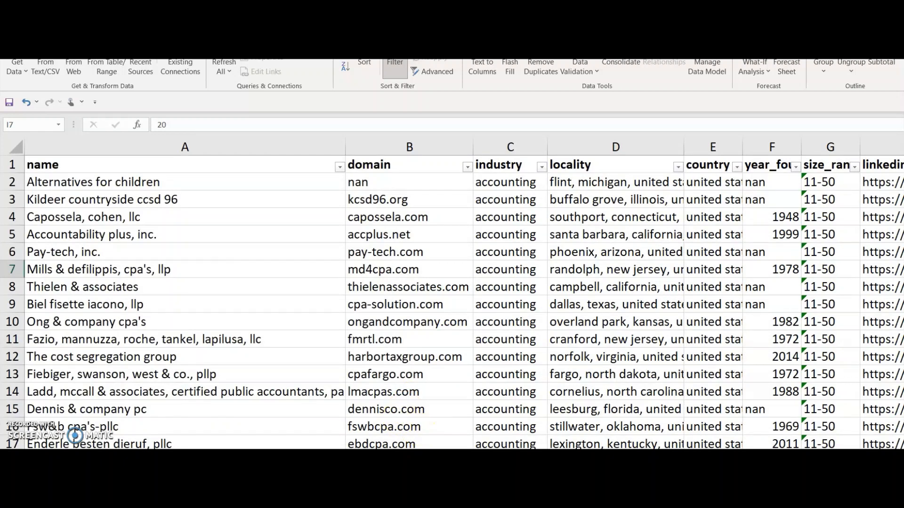
# Switch to the Marketing tools website in Chrome and review the product descriptions back up to the registration form.
pyautogui.hotkey('alt', 'Tab')
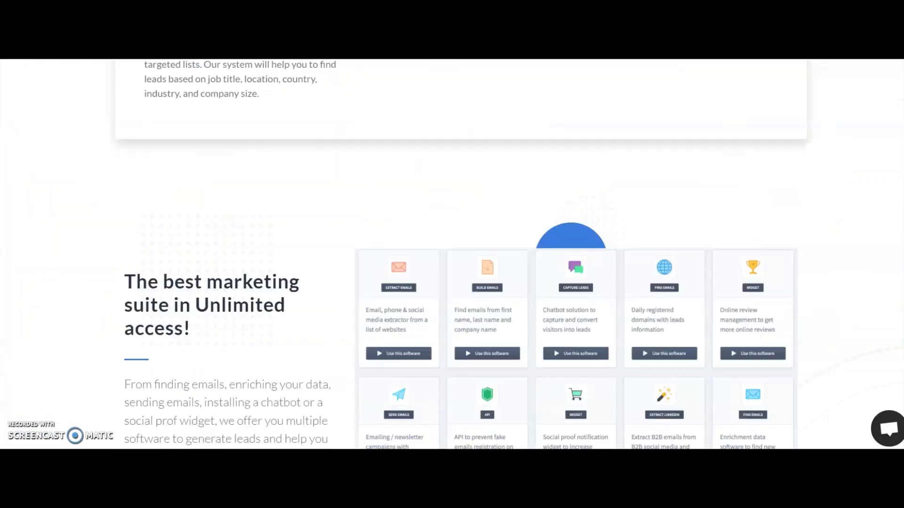
pyautogui.scroll(15, 430, 240)
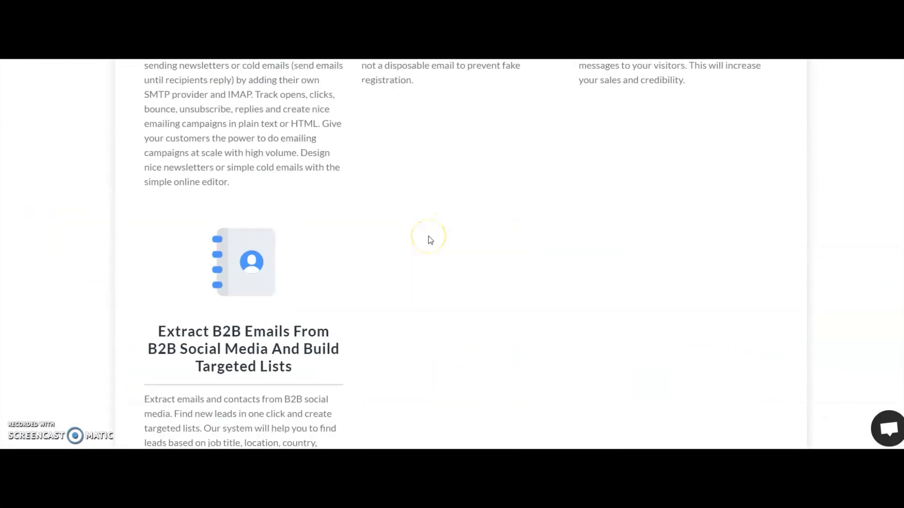
pyautogui.scroll(15, 430, 241)
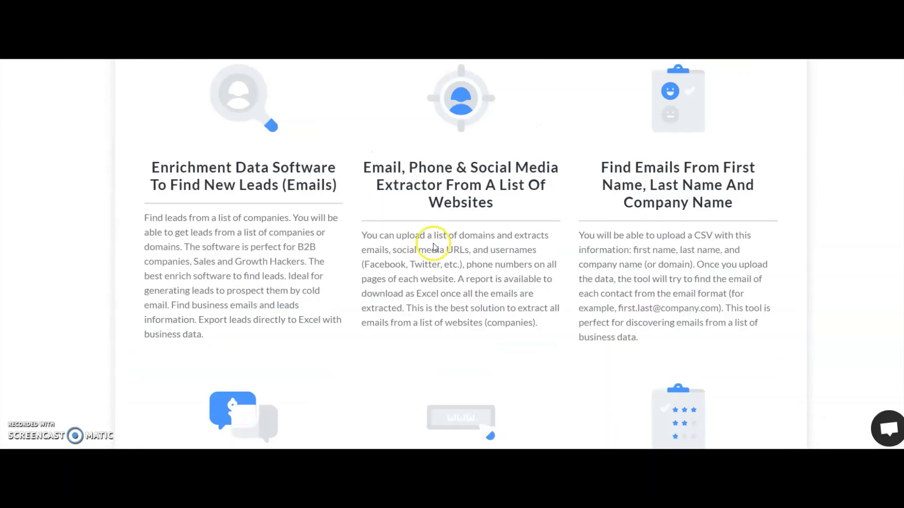
pyautogui.scroll(4, 438, 250)
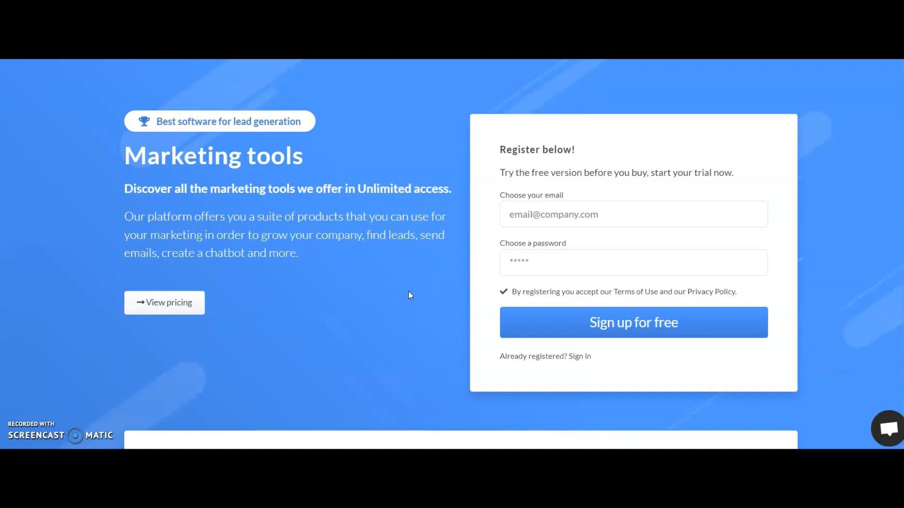
# Examine the landing page's three benefit summaries on lead generation, customers and unlimited access, ending at the page header.
pyautogui.scroll(-10, 309, 315)
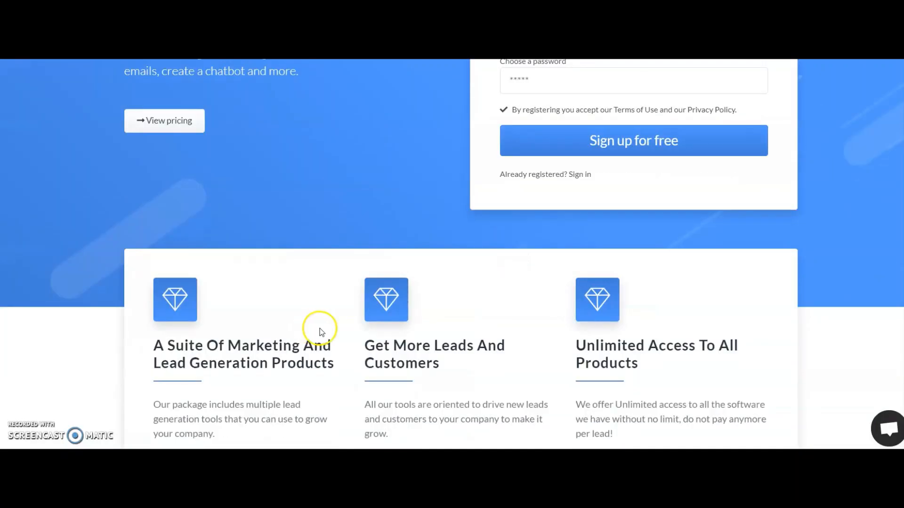
pyautogui.scroll(-5, 371, 335)
pyautogui.scroll(12, 369, 347)
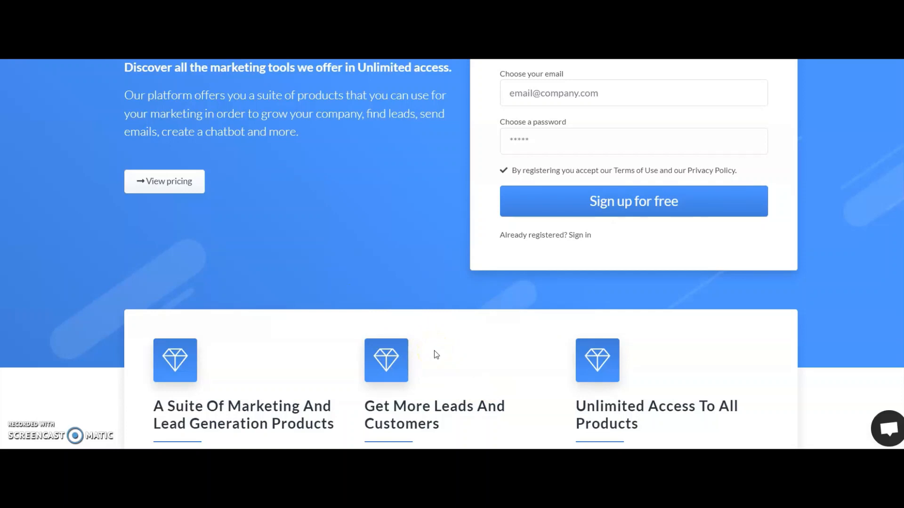
pyautogui.scroll(4, 425, 351)
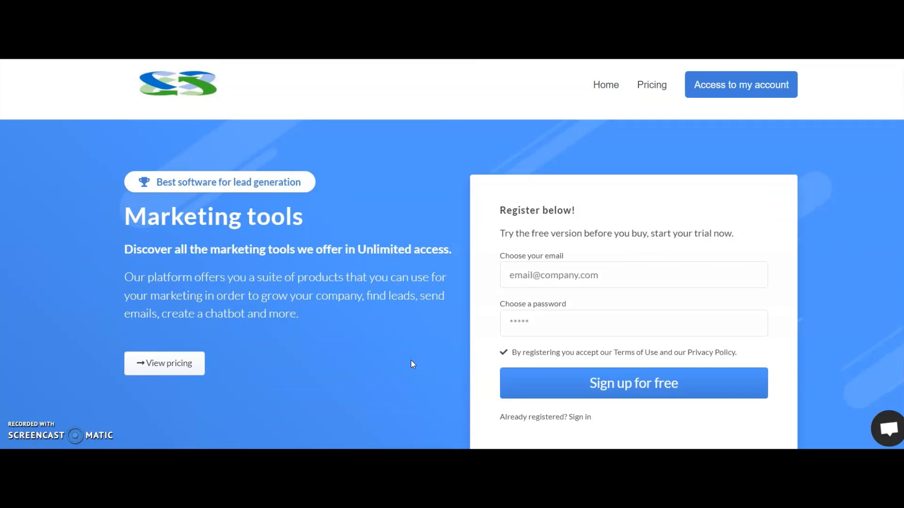
pyautogui.scroll(-1, 371, 377)
pyautogui.scroll(1, 368, 363)
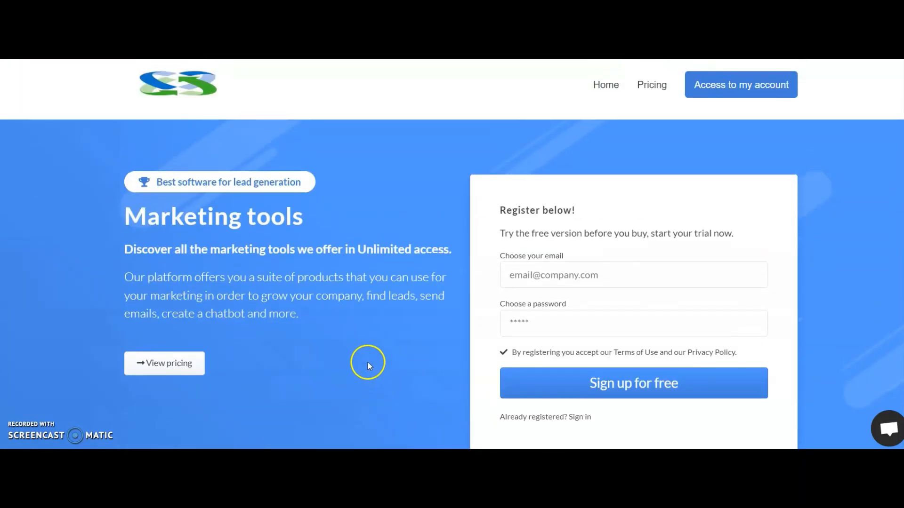